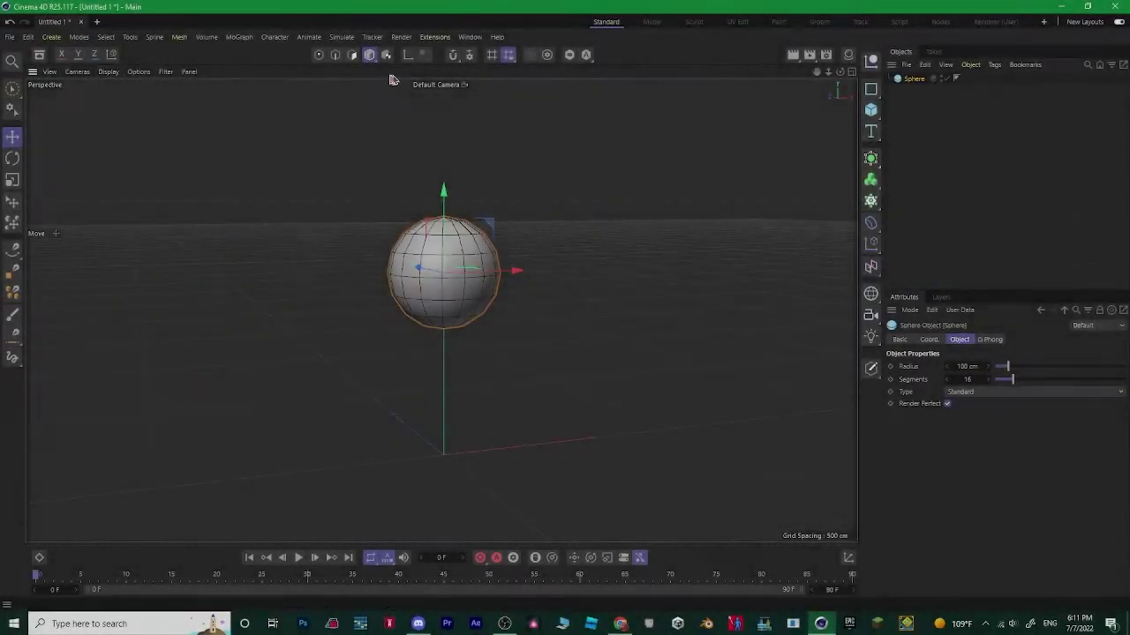
Step: Stretch the sphere downward and pull its bottom cap polygons lower to lengthen the body
key(e)
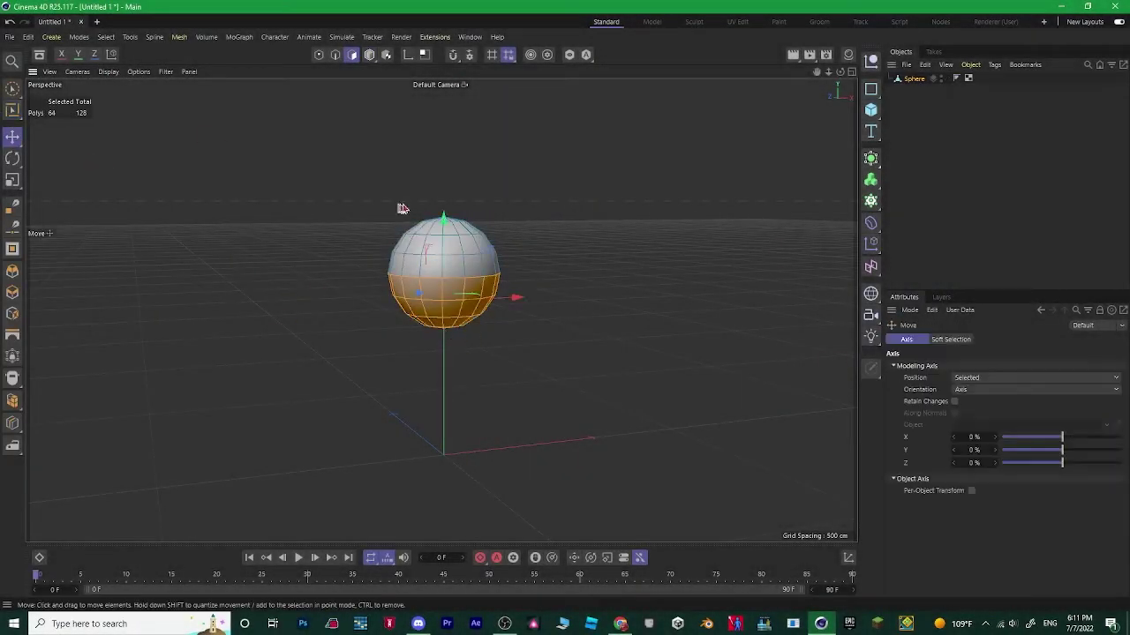
ctrl+drag(404, 209, 594, 276)
click(371, 58)
key(u)
key(l)
click(448, 395)
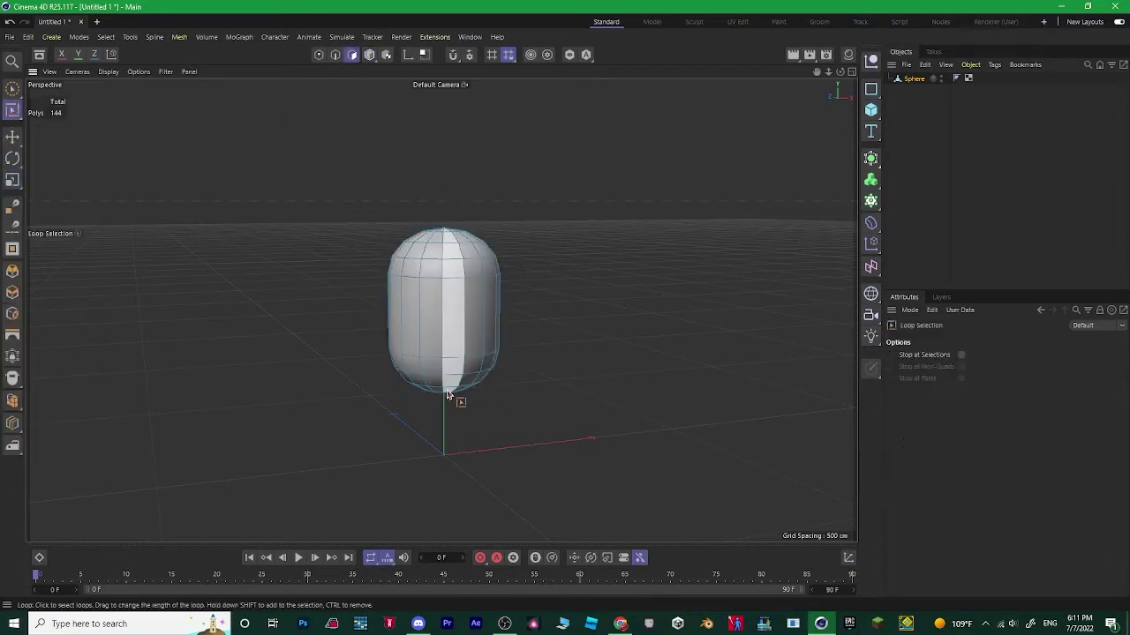
click(441, 379)
key(e)
mouse_move(446, 388)
mouse_down()
mouse_move(445, 424)
mouse_move(441, 310)
mouse_move(470, 325)
mouse_up()
Step: Paint-select the underside polygons and bevel them outward to form the two legs
key(9)
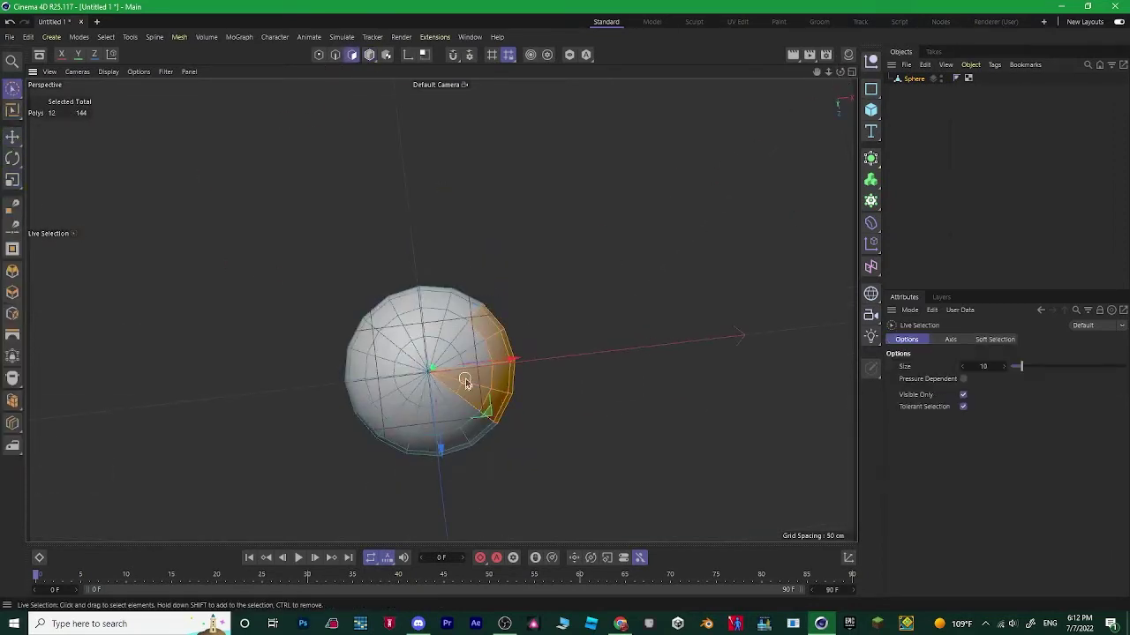
drag(841, 79, 653, 139)
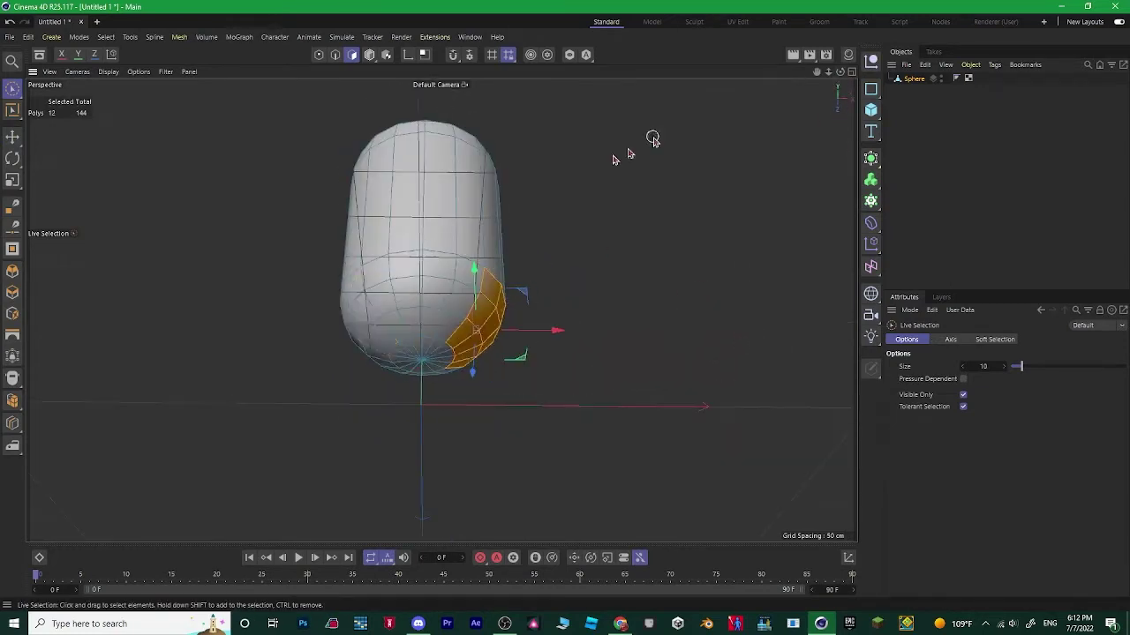
mouse_move(382, 352)
shift+mouse_down()
mouse_move(415, 362)
mouse_move(459, 336)
mouse_move(530, 336)
shift+mouse_up()
key(d)
key(ctrl+z)
key(m)
key(s)
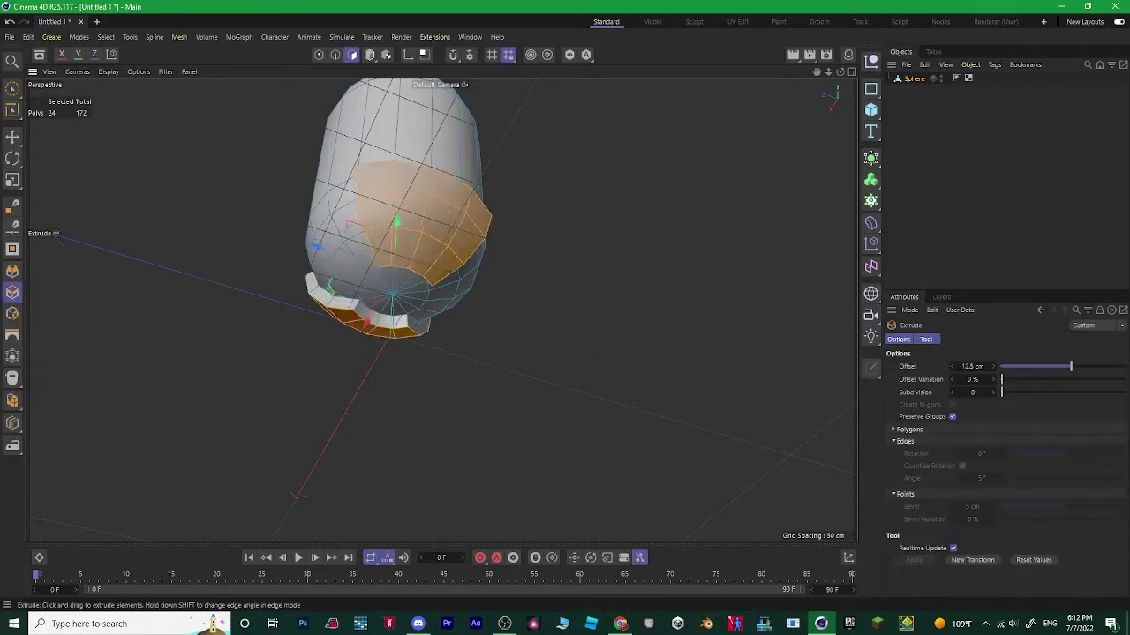
drag(397, 291, 529, 265)
key(e)
Step: Inspect the legs from below and switch to scaling edges on the lower ring
alt+drag(854, 135, 14, 183)
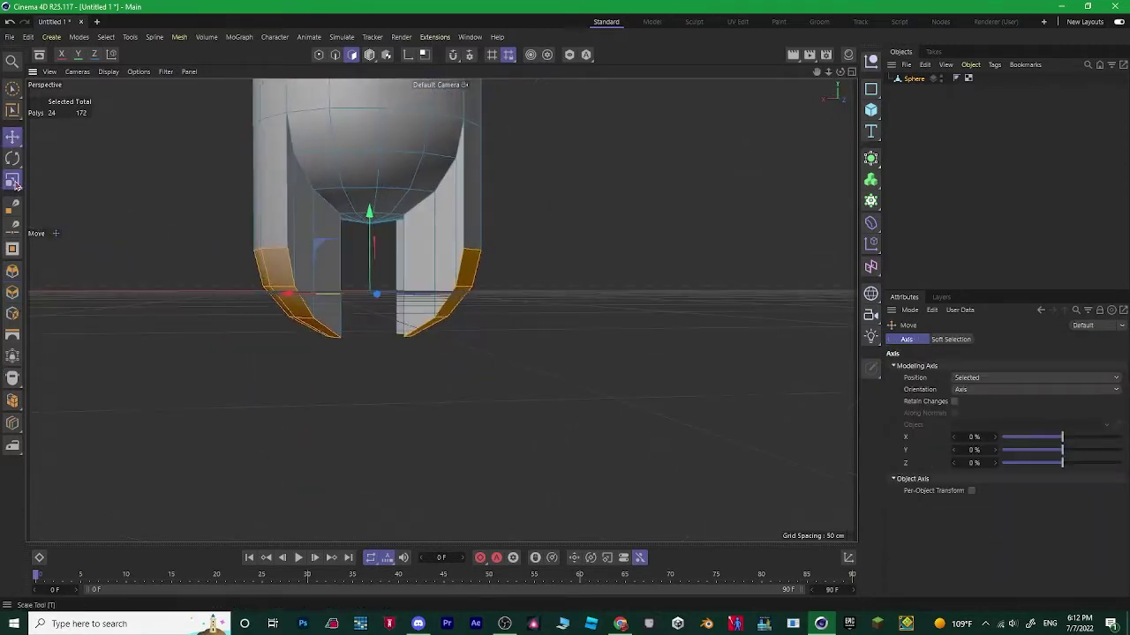
alt+drag(566, 182, 630, 113)
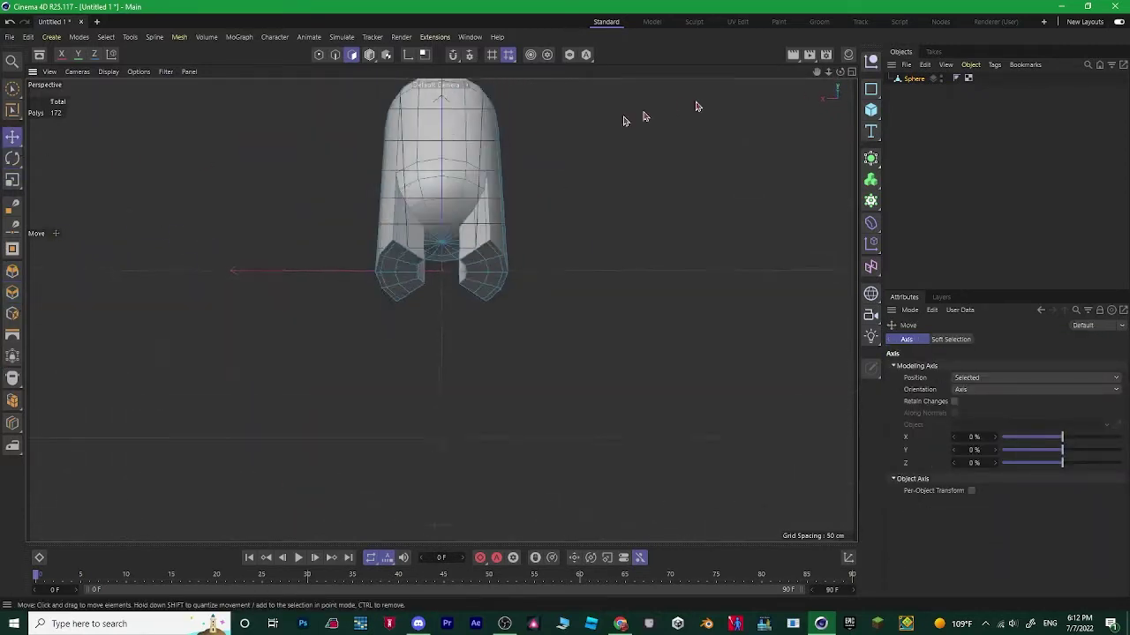
key(Return)
alt+drag(507, 277, 394, 348)
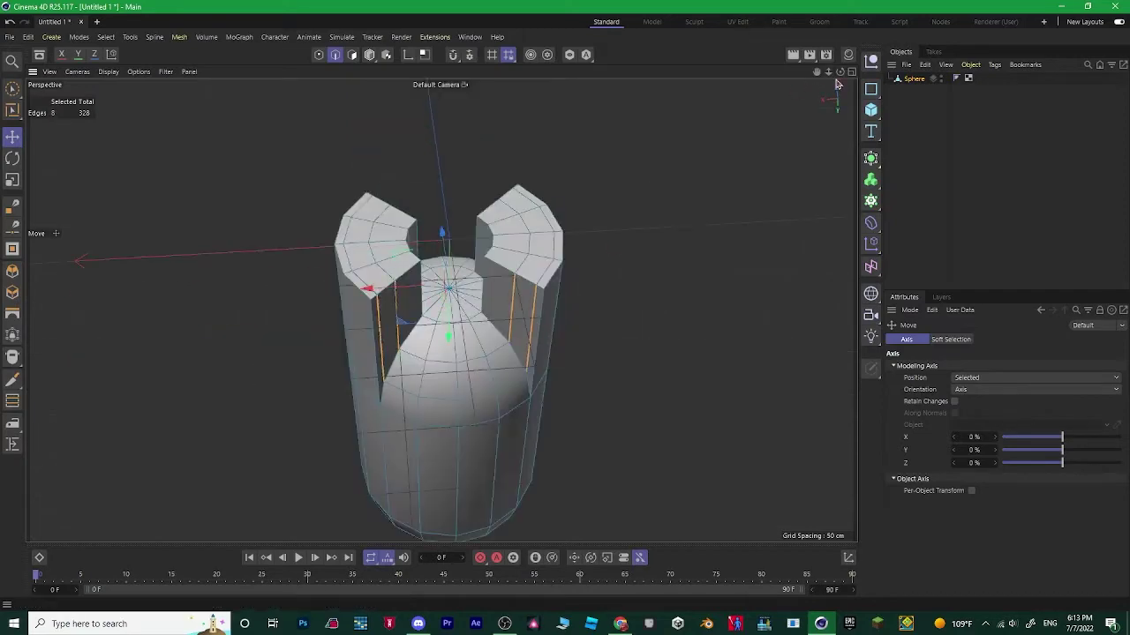
mouse_move(837, 83)
alt+mouse_down()
mouse_move(415, 322)
mouse_move(356, 380)
mouse_move(756, 151)
mouse_move(419, 424)
alt+mouse_up()
key(t)
drag(839, 76, 556, 247)
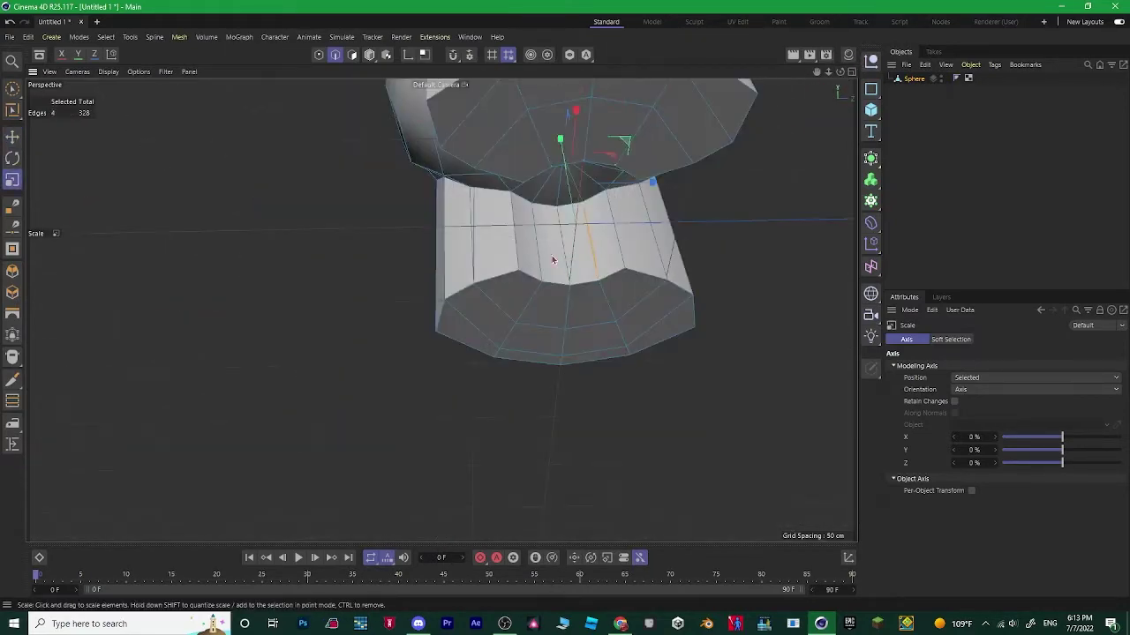
Step: Select the lower-ring edges between the legs to shape the rounded leg gap
shift+click(557, 242)
shift+click(578, 246)
mouse_move(854, 70)
mouse_down()
mouse_move(558, 250)
mouse_move(738, 207)
mouse_up()
shift+click(558, 250)
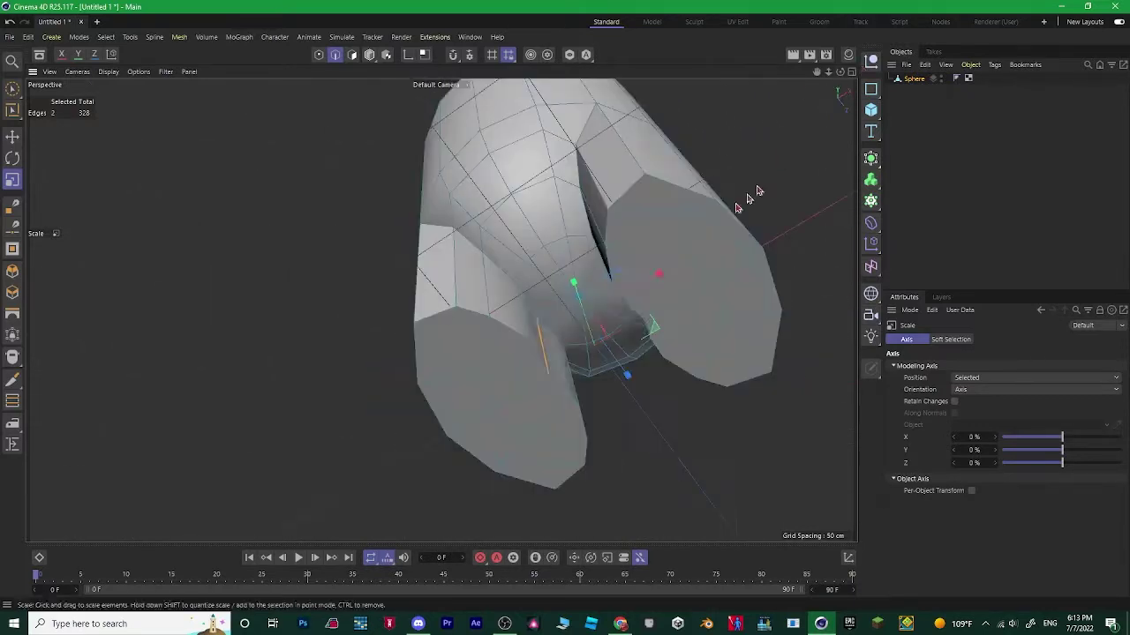
shift+click(567, 383)
alt+drag(566, 383, 577, 389)
alt+drag(764, 144, 311, 49)
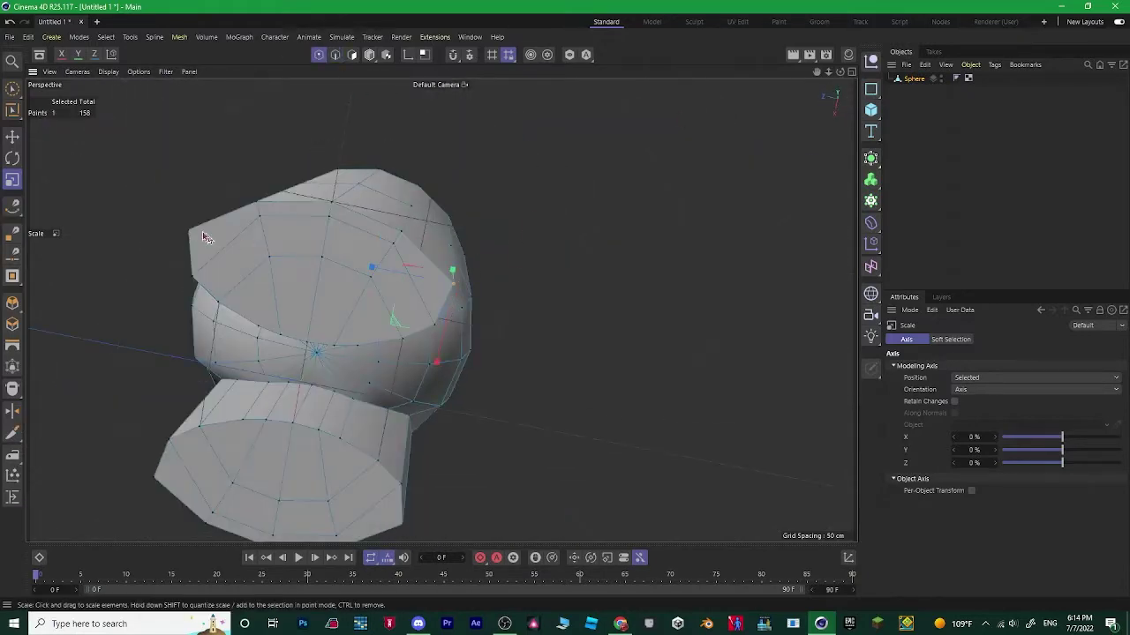
alt+drag(431, 451, 931, 157)
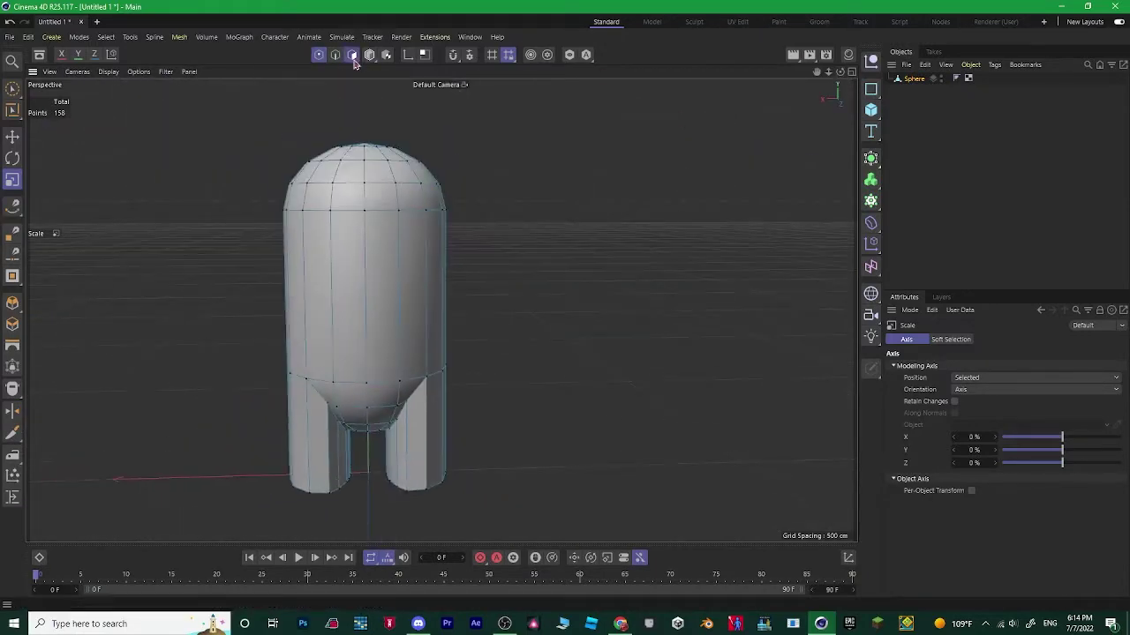
Step: Add a horizontal Capsule at head height with a Bend deformer beneath it
click(871, 109)
click(923, 189)
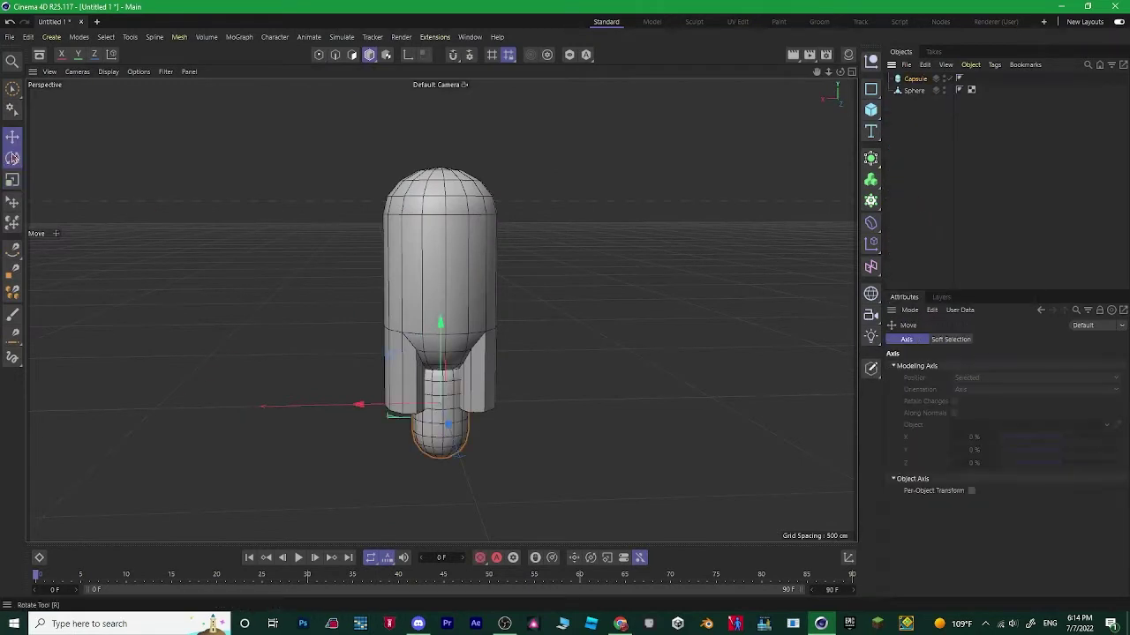
drag(453, 239, 447, 235)
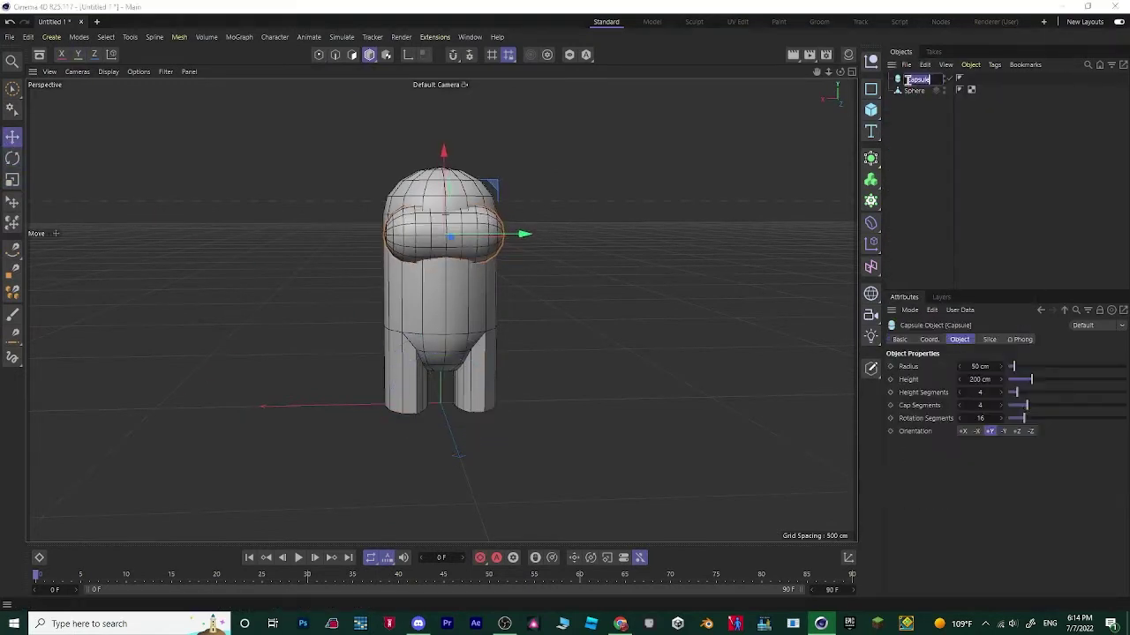
drag(1028, 406, 1021, 410)
click(1016, 430)
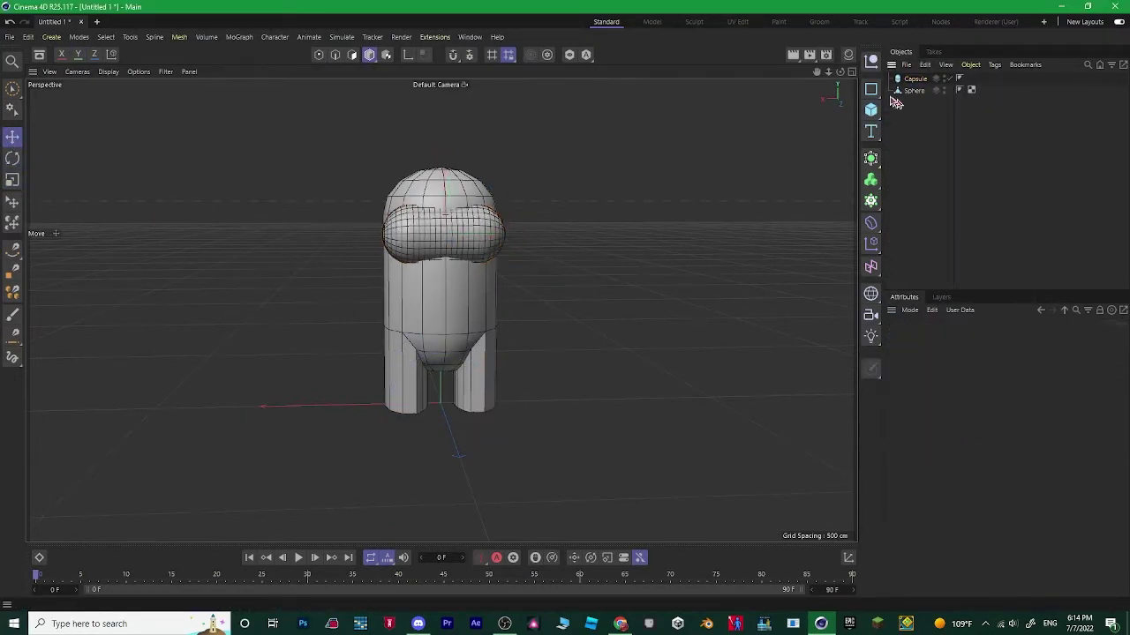
alt+drag(573, 353, 618, 336)
click(871, 222)
Step: Bend the capsule, move it onto the front of the head and adjust its radius
key(r)
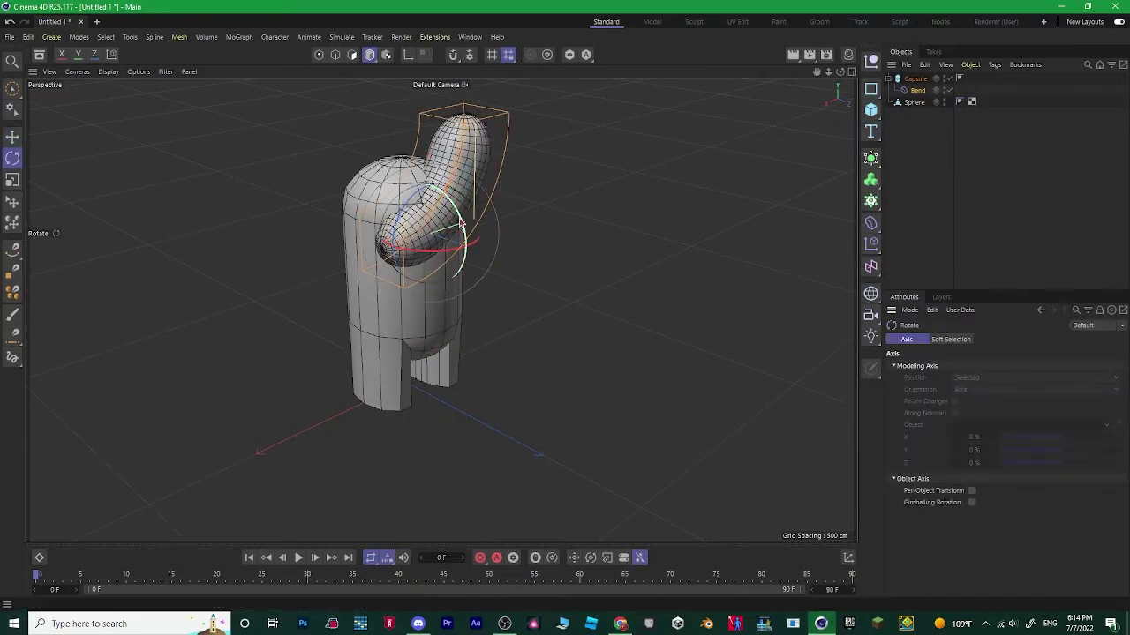
alt+drag(852, 86, 883, 97)
click(918, 90)
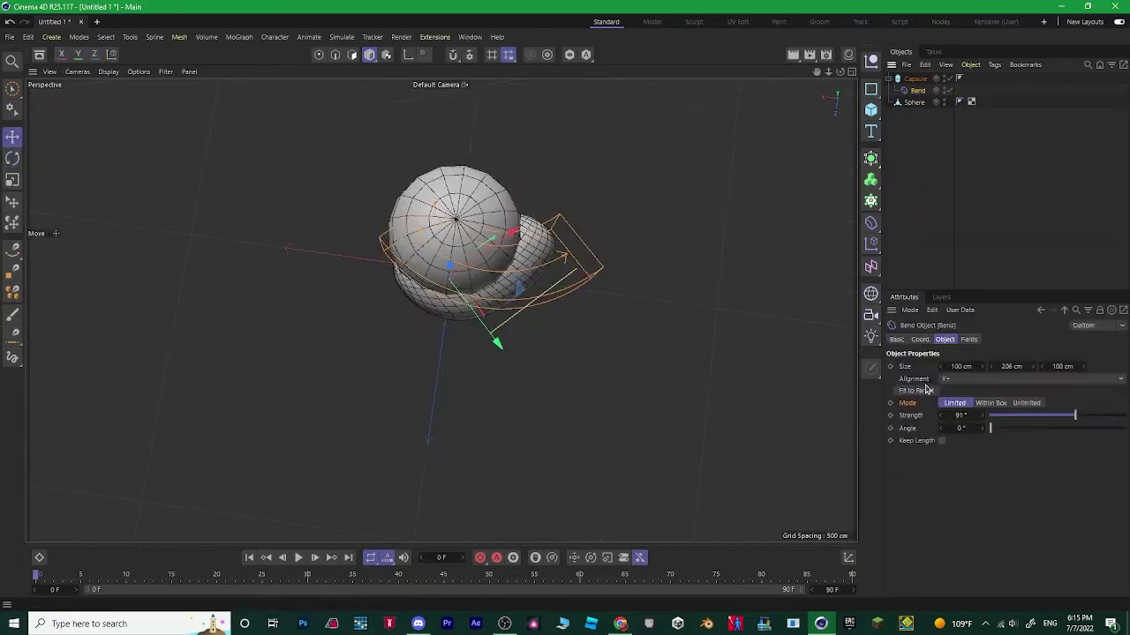
click(915, 78)
key(r)
mouse_move(442, 292)
mouse_down()
mouse_move(477, 335)
mouse_move(465, 310)
mouse_move(459, 353)
mouse_move(447, 338)
mouse_move(468, 334)
mouse_up()
key(e)
drag(1013, 367, 1019, 372)
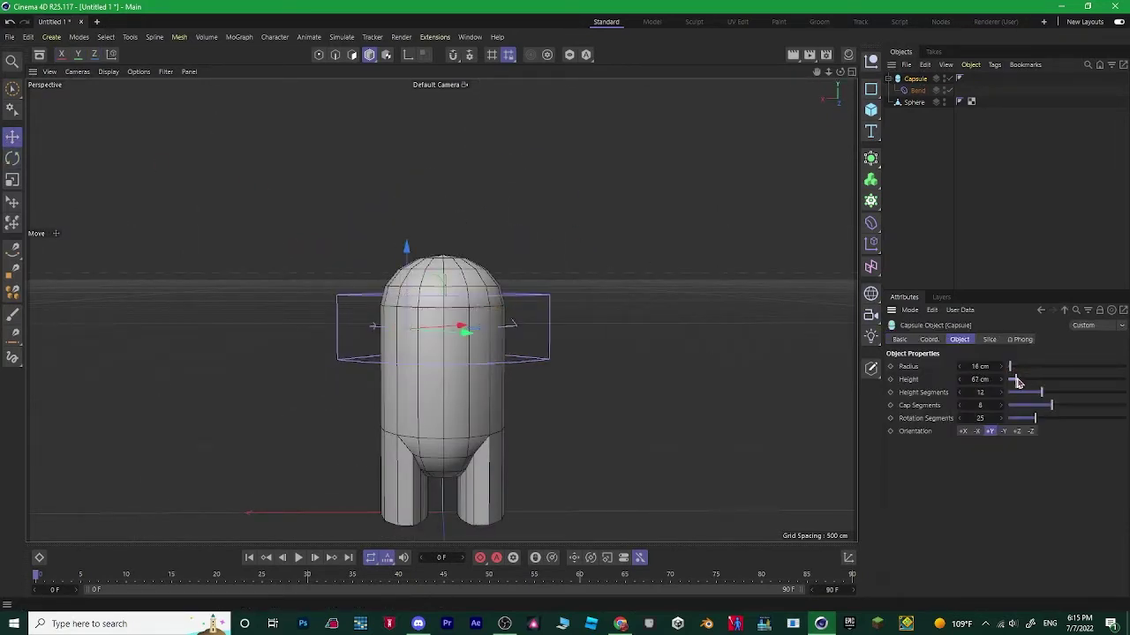
Step: Duplicate the visor capsule and scale the copy larger
alt+drag(530, 221, 336, 212)
key(ctrl+c)
key(ctrl+v)
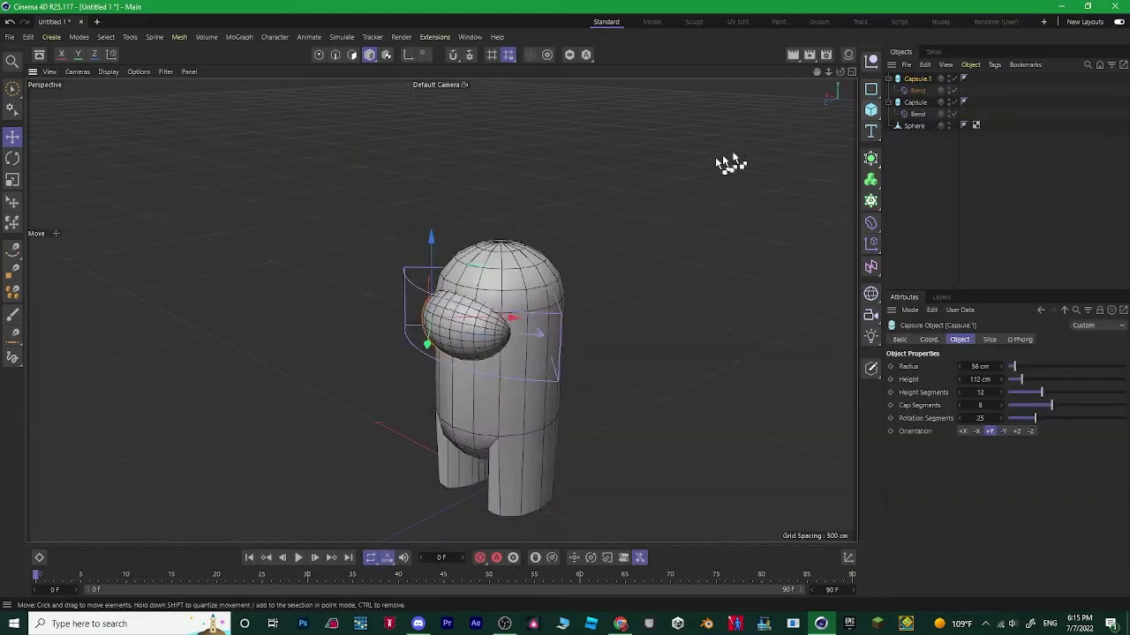
key(t)
drag(192, 218, 493, 327)
key(e)
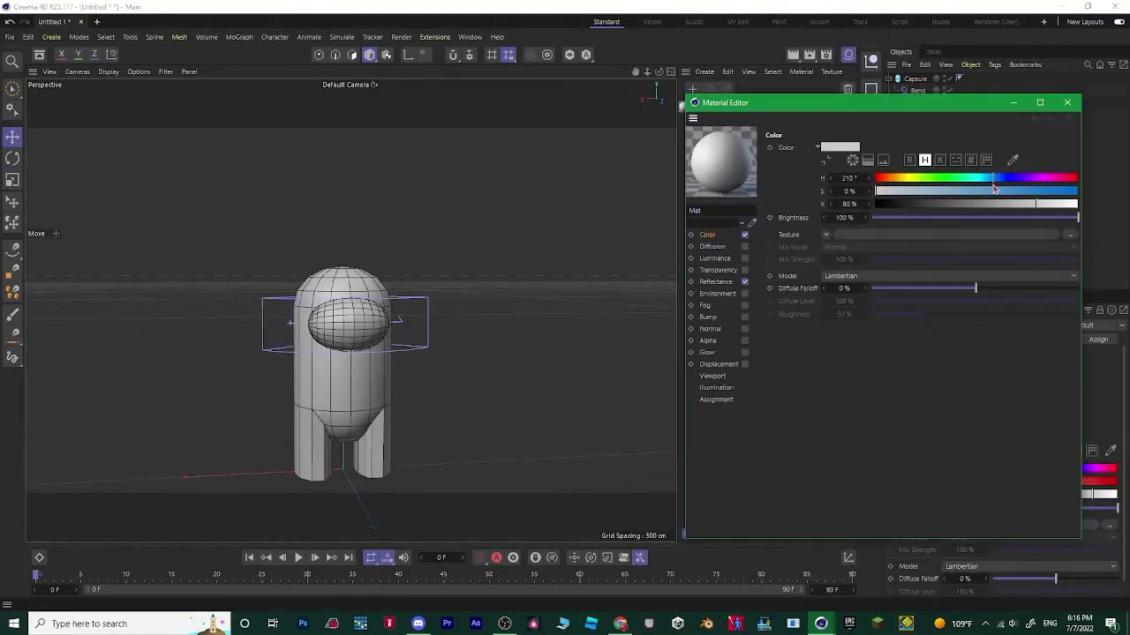
Step: Put the body under a Subdivision Surface and toggle its smoothing off and on
click(1066, 103)
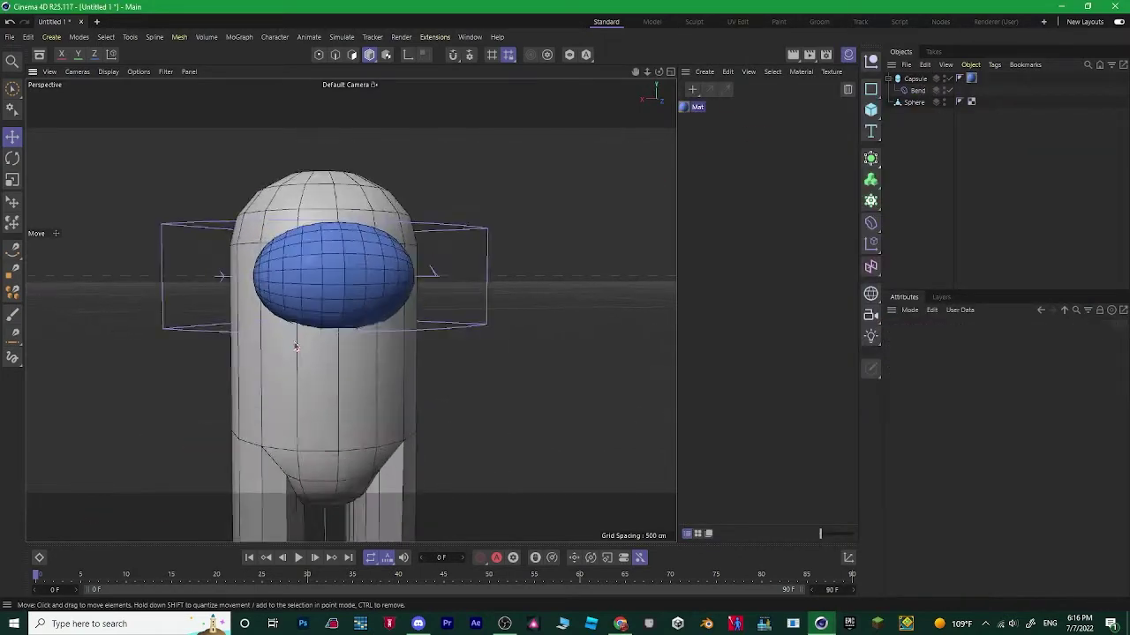
click(918, 90)
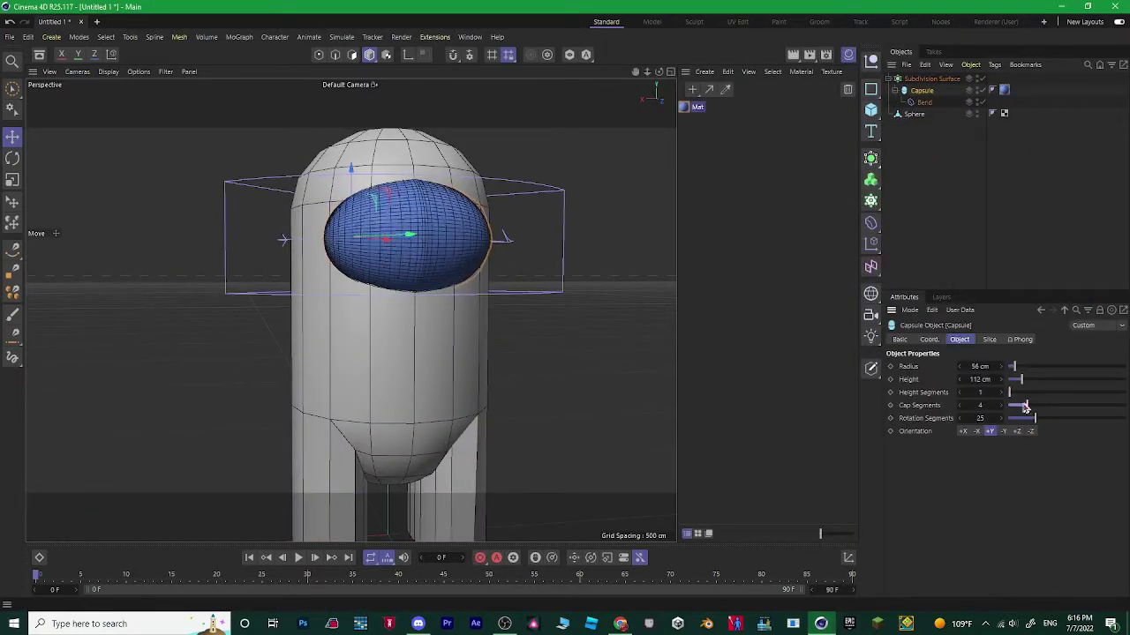
mouse_move(397, 309)
alt+mouse_down()
mouse_move(309, 291)
mouse_move(472, 446)
mouse_move(362, 450)
alt+mouse_up()
click(456, 431)
key(q)
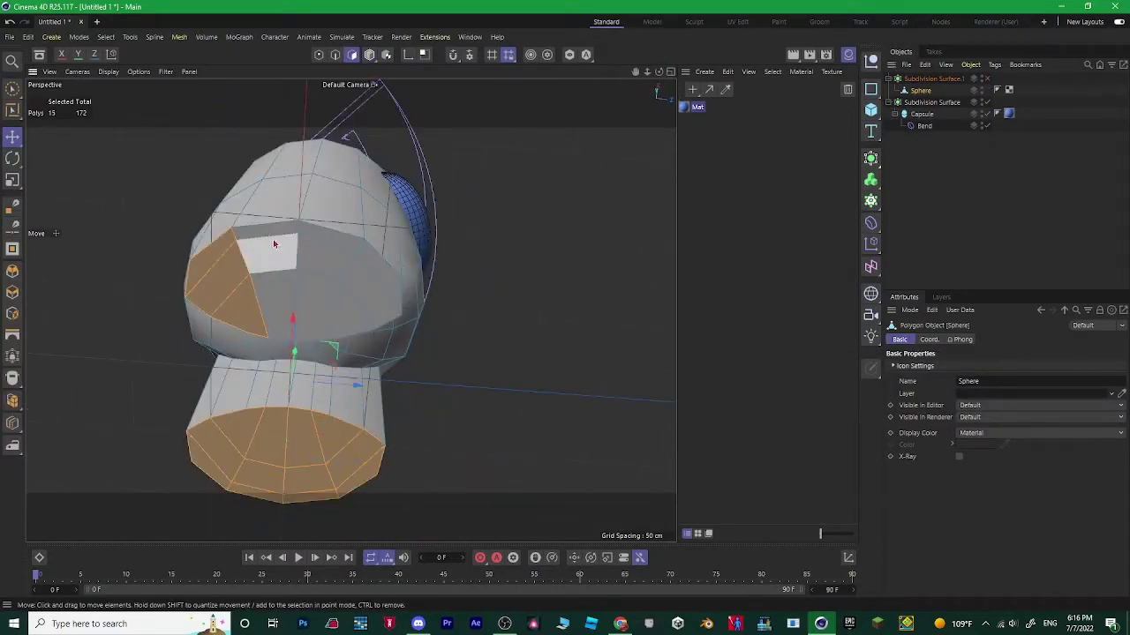
key(q)
Step: Deselect the leg polygons, check the rounded leg ends, and return to Model mode
mouse_move(344, 318)
alt+mouse_down()
mouse_move(341, 293)
mouse_move(459, 315)
alt+mouse_up()
click(340, 294)
click(459, 323)
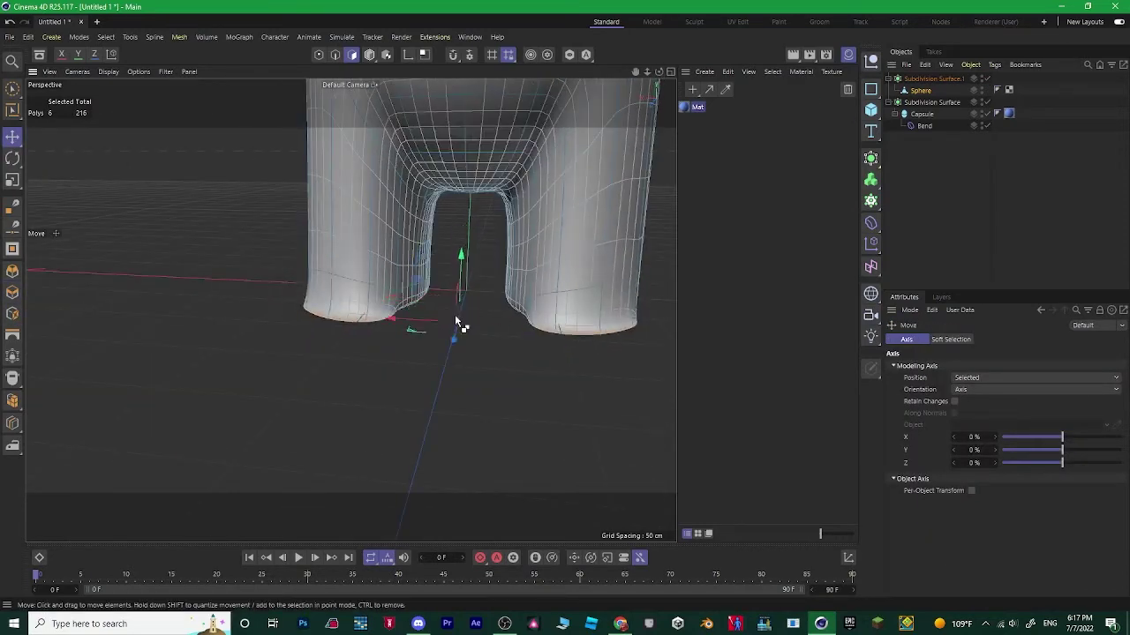
alt+drag(371, 288, 349, 324)
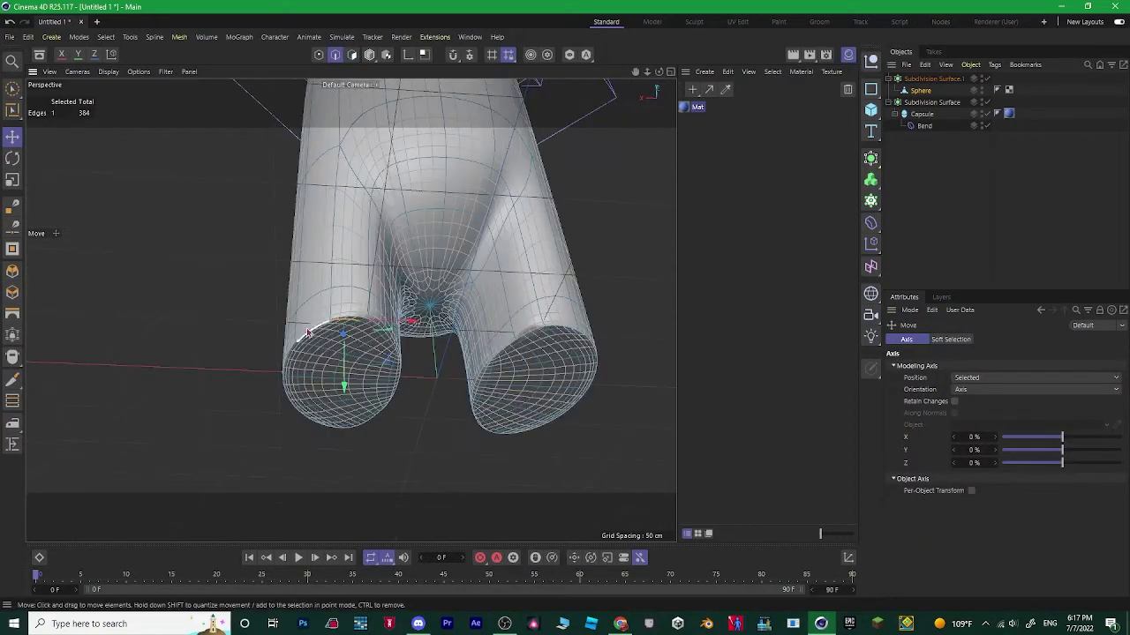
key(h)
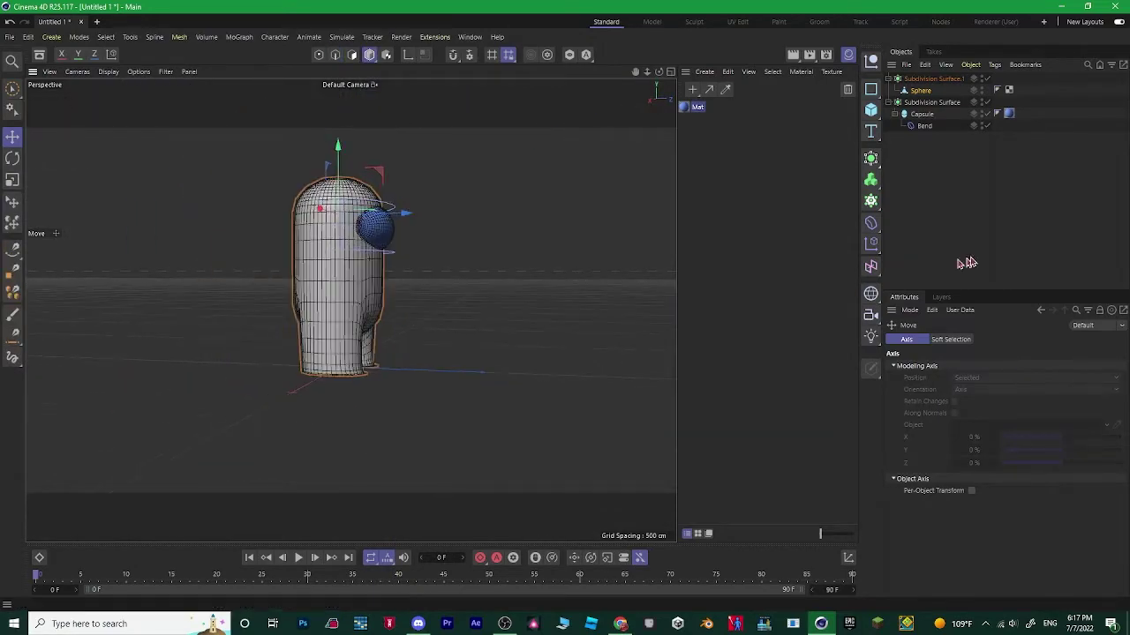
alt+drag(388, 291, 349, 310)
scroll(349, 310, up, 5)
Step: Create an outline material with only Alpha enabled, using a widened Gradient shader
scroll(529, 264, down, 3)
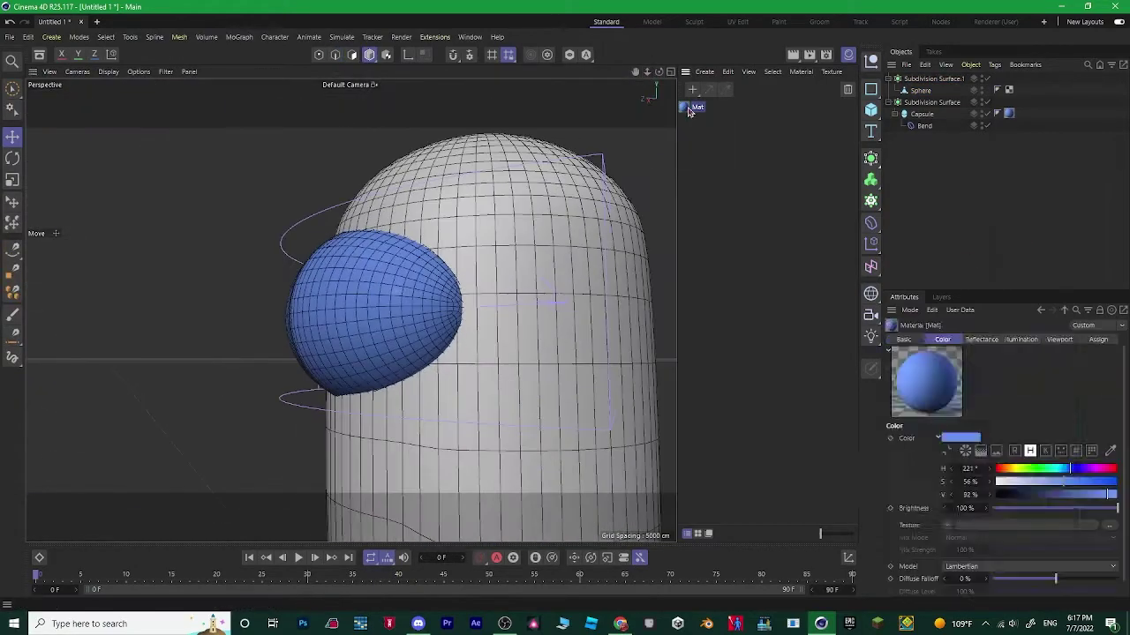
double_click(697, 107)
click(1069, 97)
double_click(732, 107)
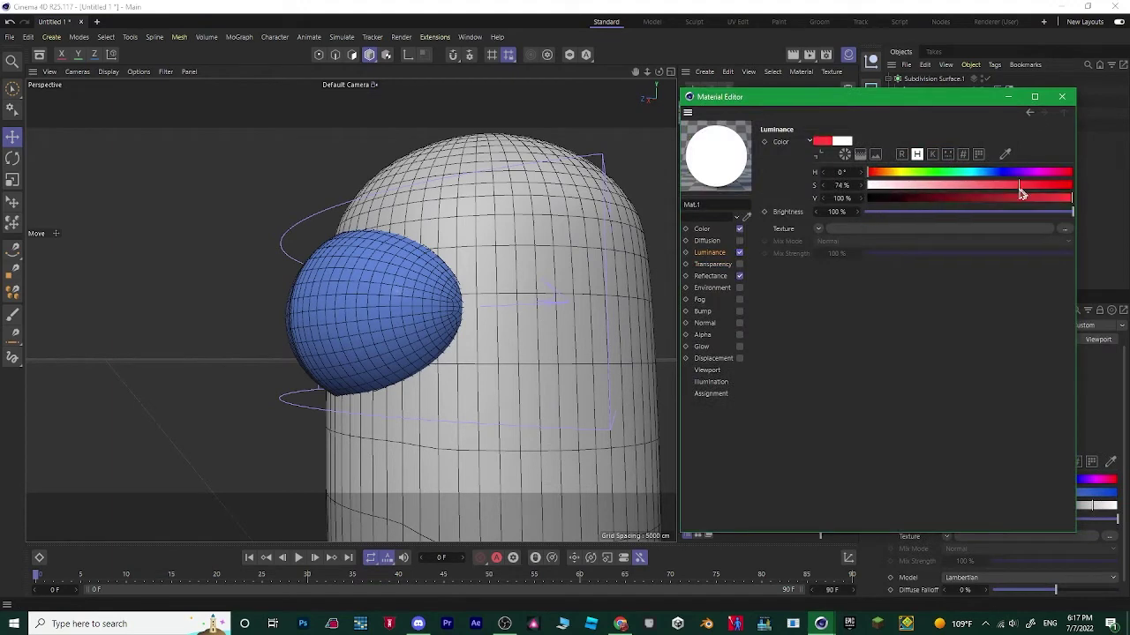
click(740, 253)
click(739, 229)
click(739, 276)
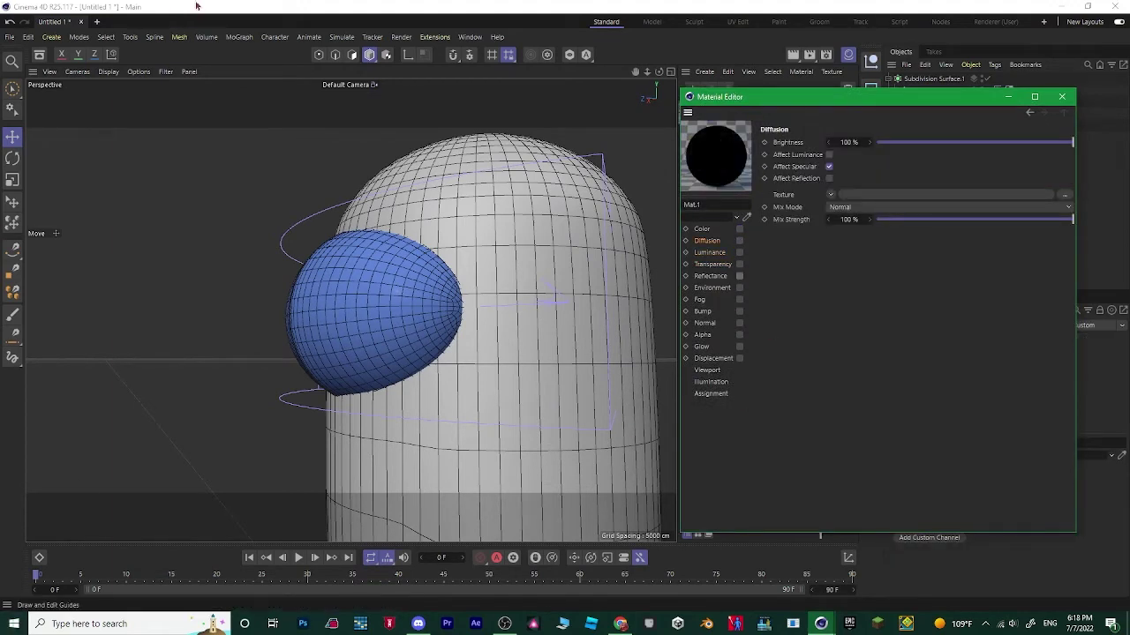
click(740, 334)
click(831, 219)
click(853, 368)
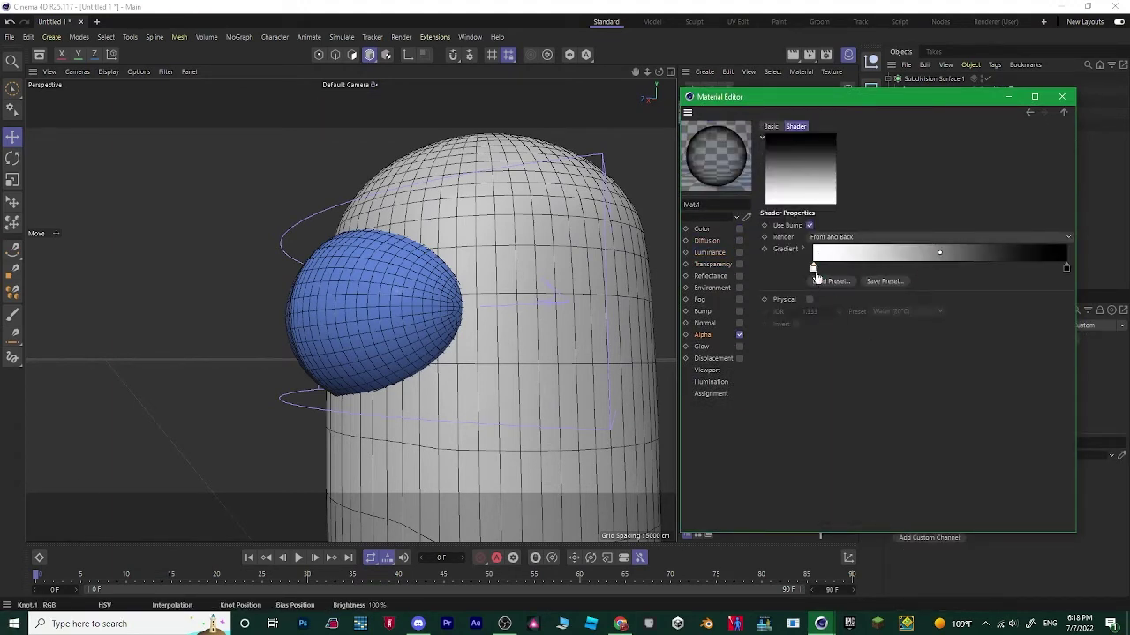
drag(814, 274, 977, 268)
Step: Set the outline material tag's projection to Spatial
click(1062, 96)
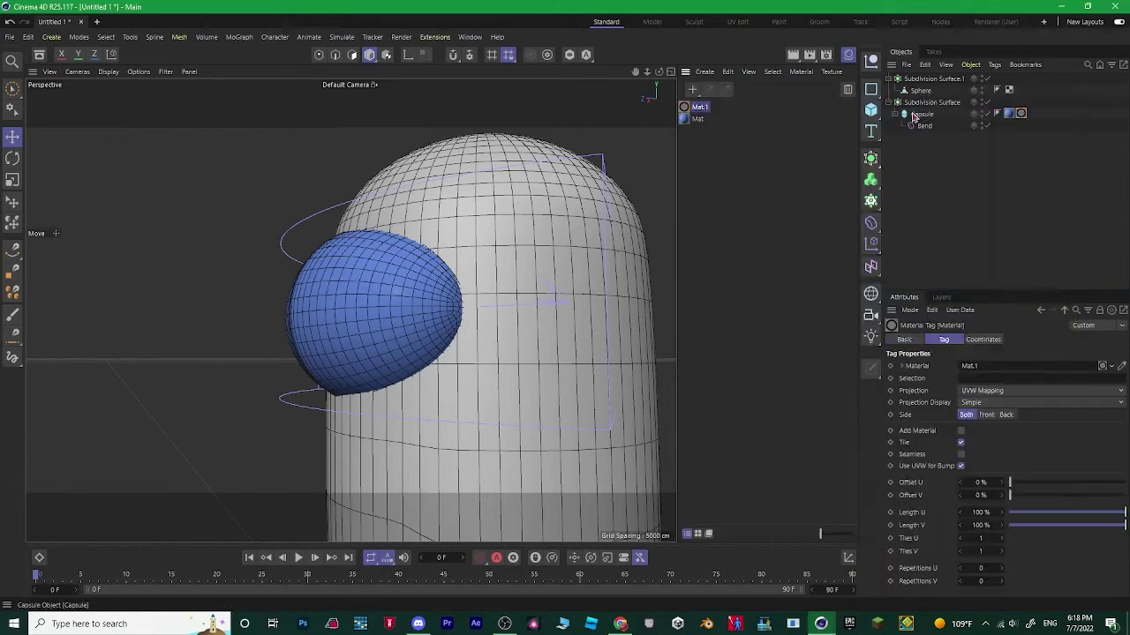
alt+drag(370, 291, 494, 226)
click(996, 390)
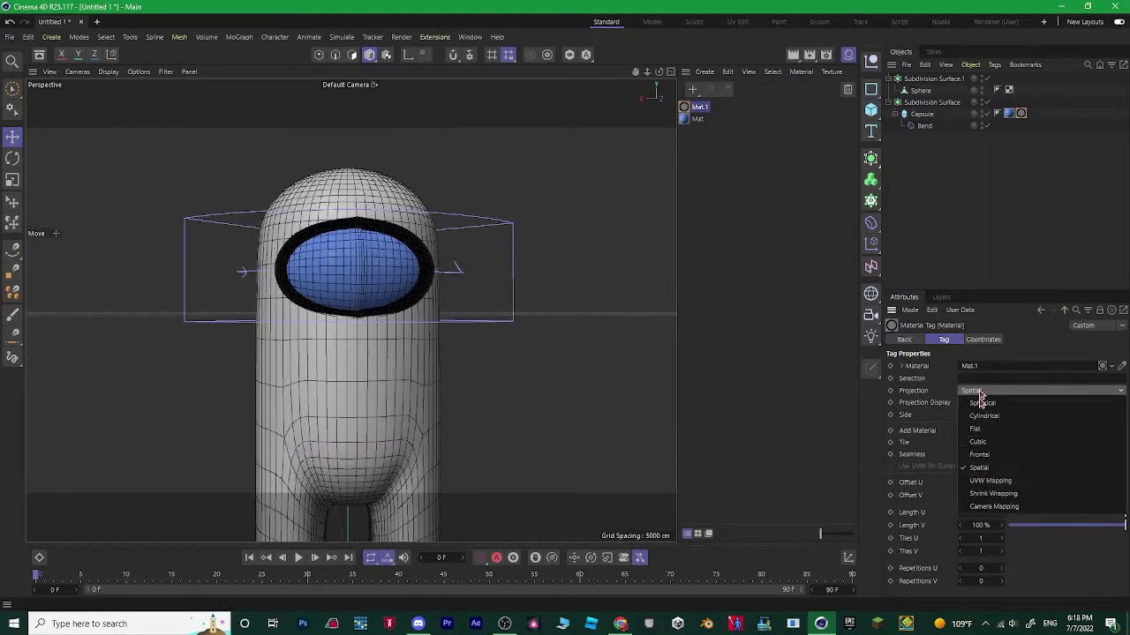
click(975, 415)
alt+drag(397, 309, 336, 300)
Step: Widen the blue visor's specular highlight and thicken the outline's alpha gradient
click(697, 107)
double_click(697, 107)
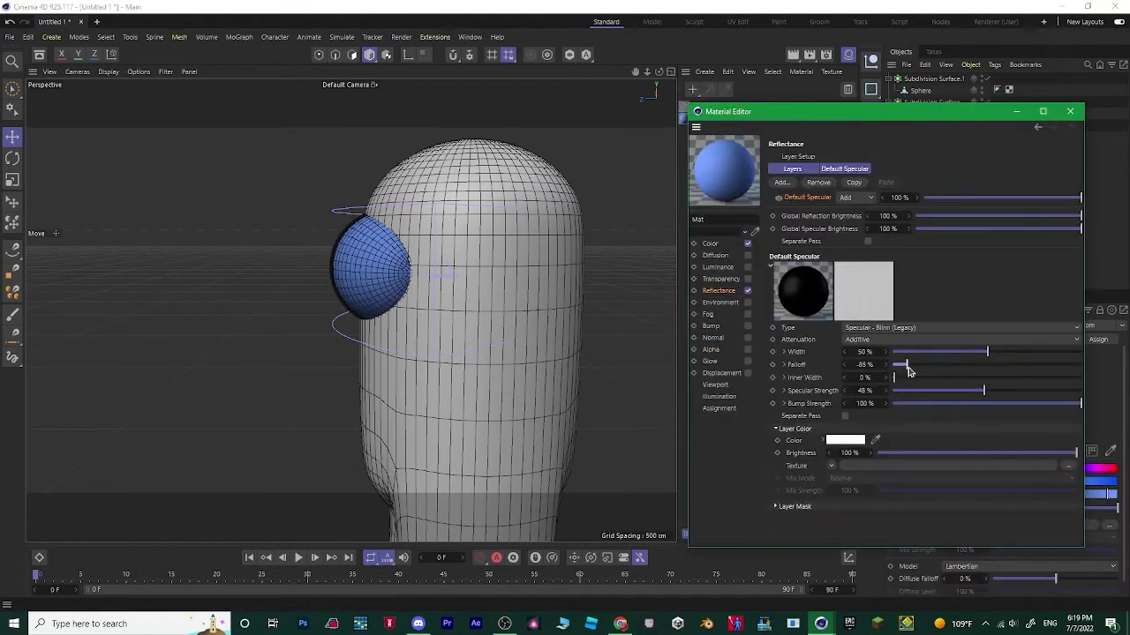
drag(953, 378, 1009, 374)
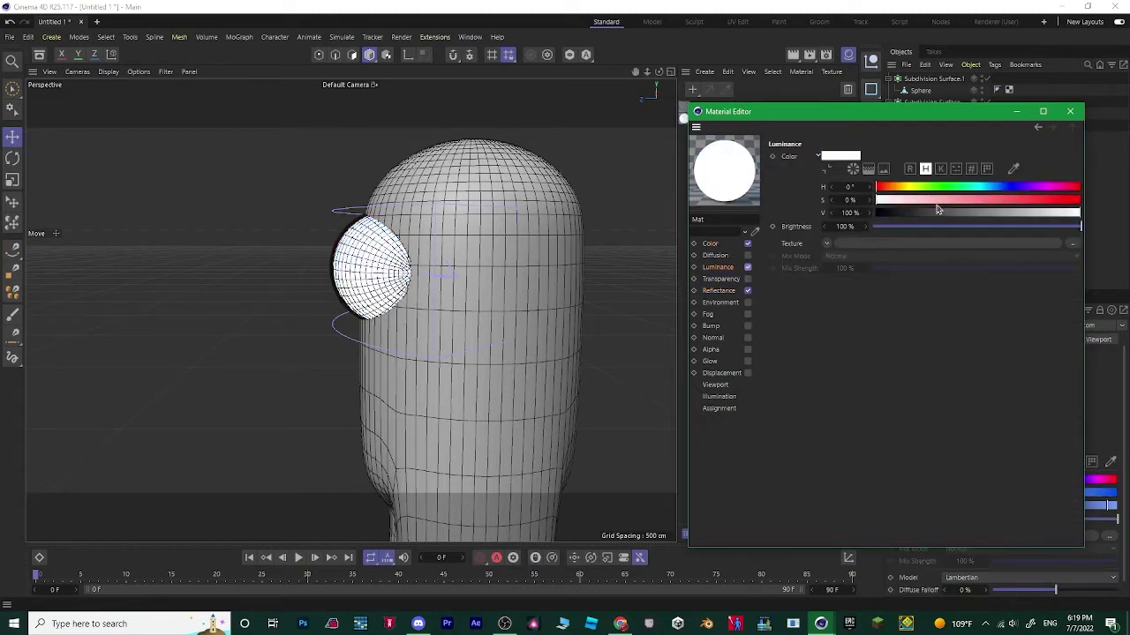
double_click(691, 106)
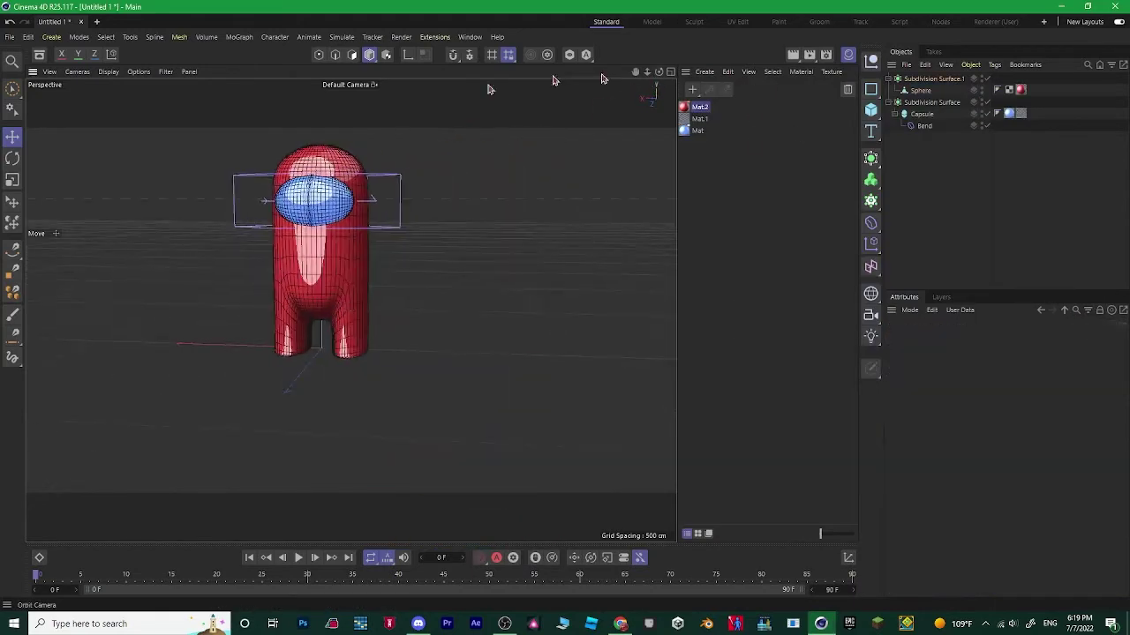
click(792, 55)
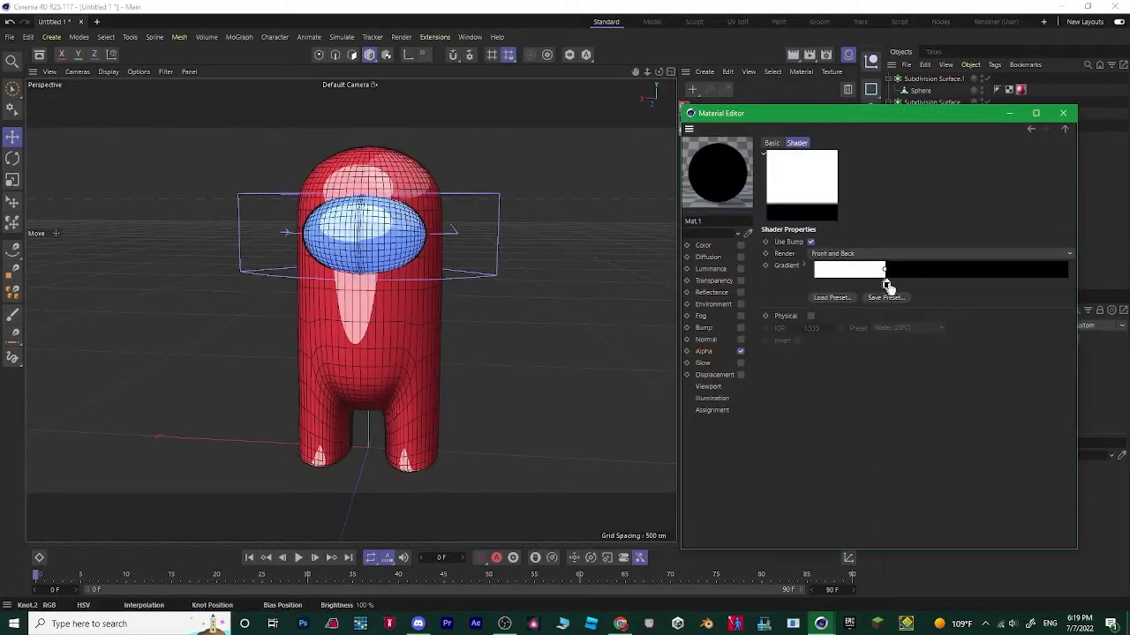
drag(884, 284, 939, 284)
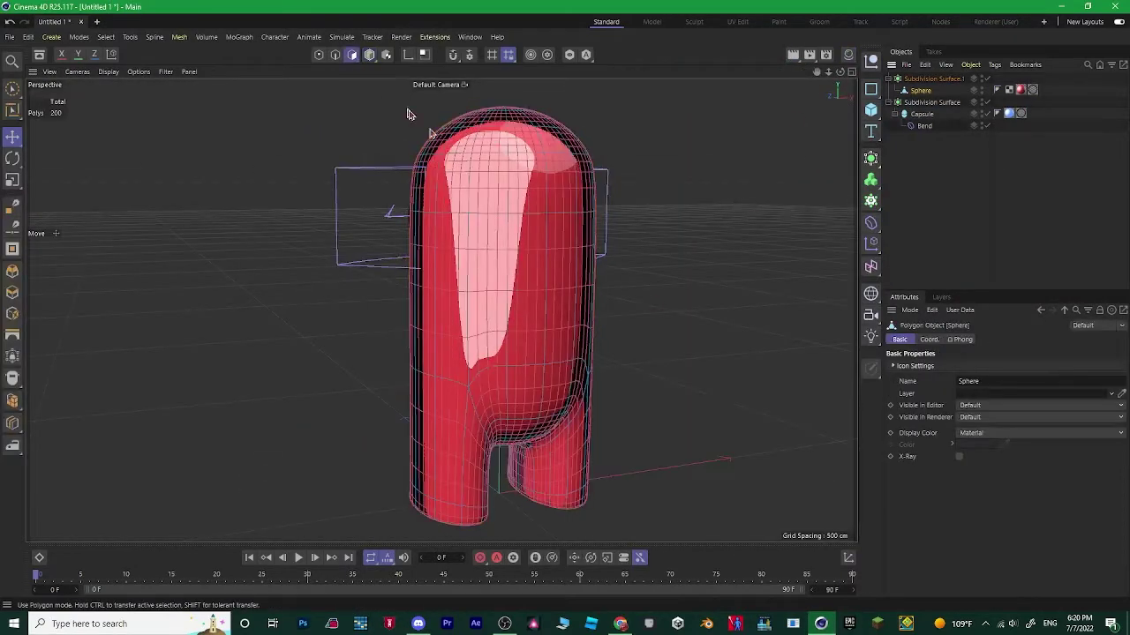
Step: Strengthen the red body material's reflectance highlight and add a light beside the character
key(9)
mouse_move(407, 115)
alt+mouse_down()
mouse_move(565, 292)
mouse_move(471, 278)
mouse_move(530, 247)
alt+mouse_up()
alt+drag(713, 144, 429, 99)
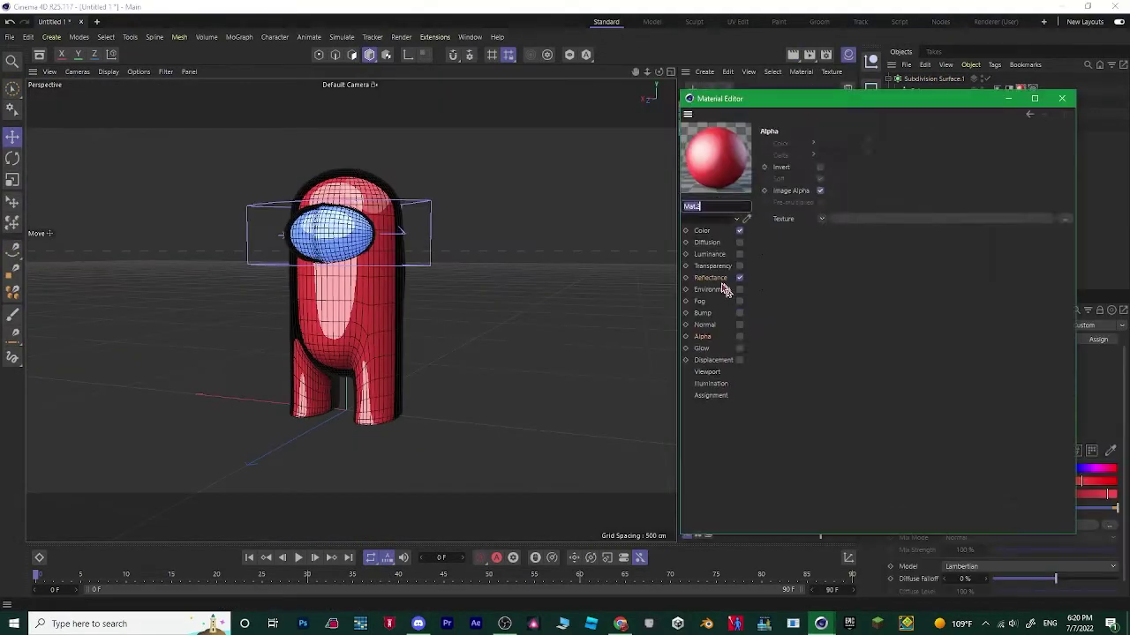
click(722, 281)
drag(955, 374, 981, 370)
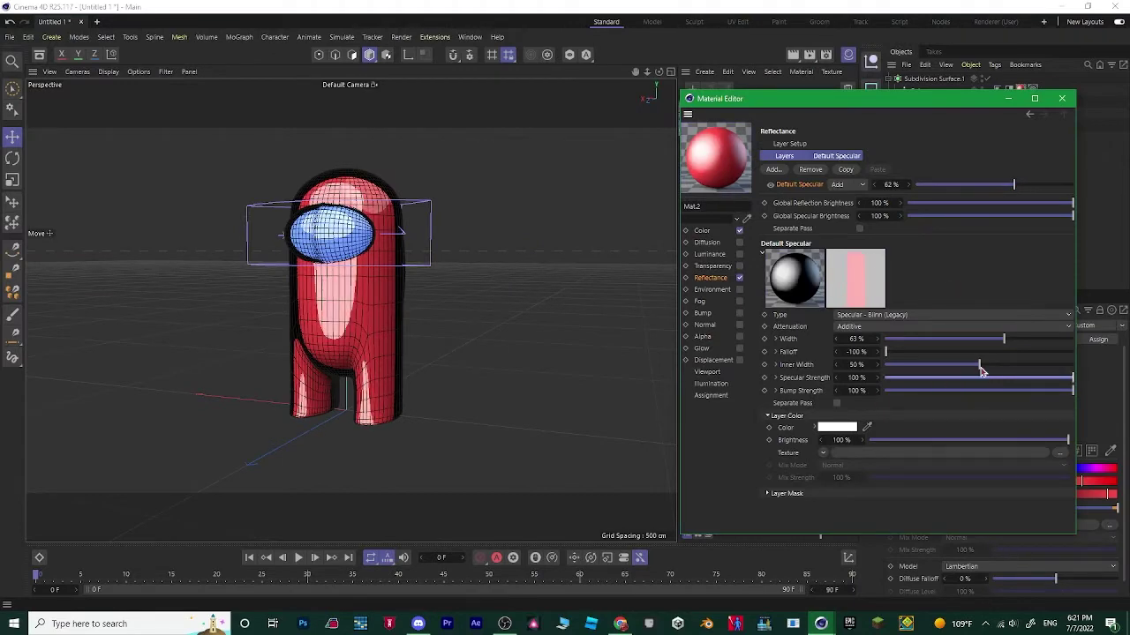
click(1062, 99)
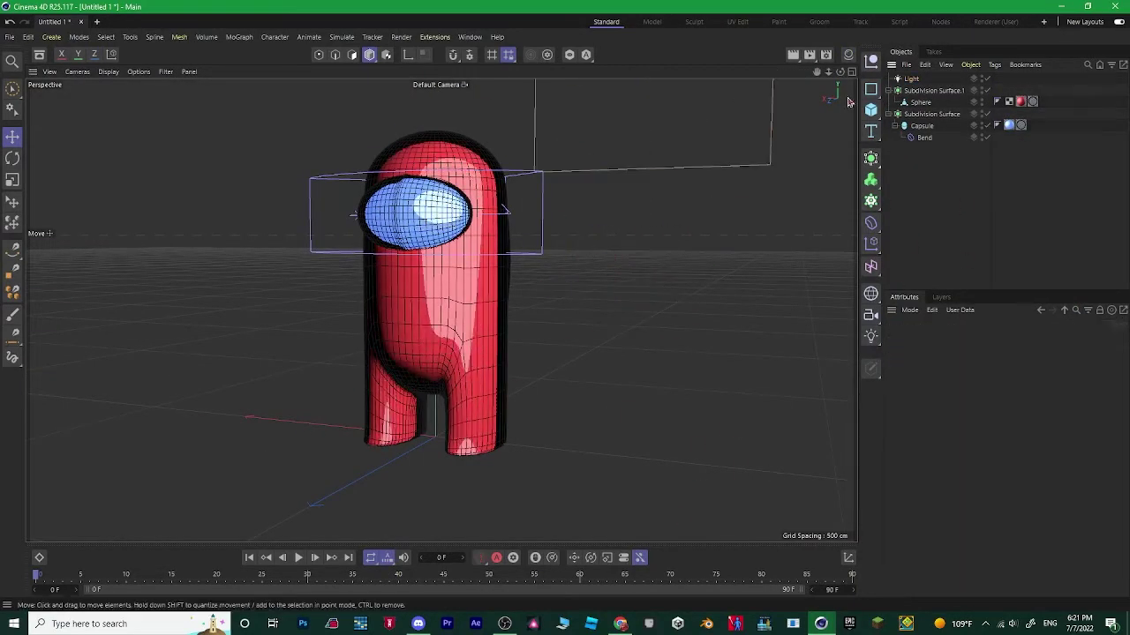
Step: Add Floor and Sky environment objects and run a first render to the Picture Viewer
click(870, 293)
click(914, 331)
click(870, 293)
click(893, 309)
click(911, 79)
key(Delete)
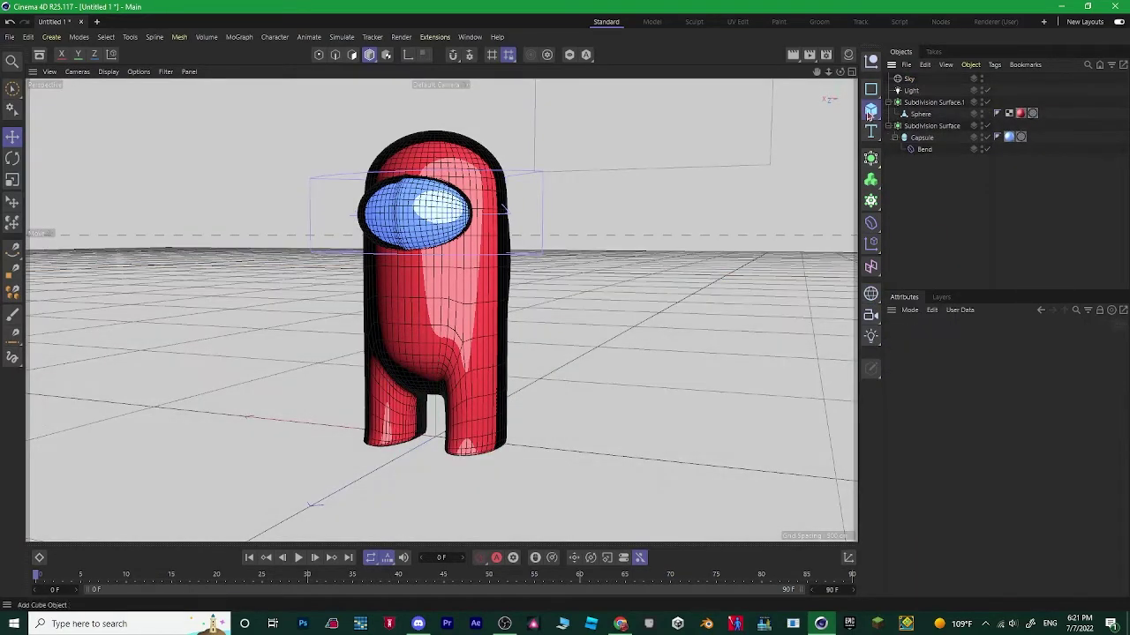
click(870, 110)
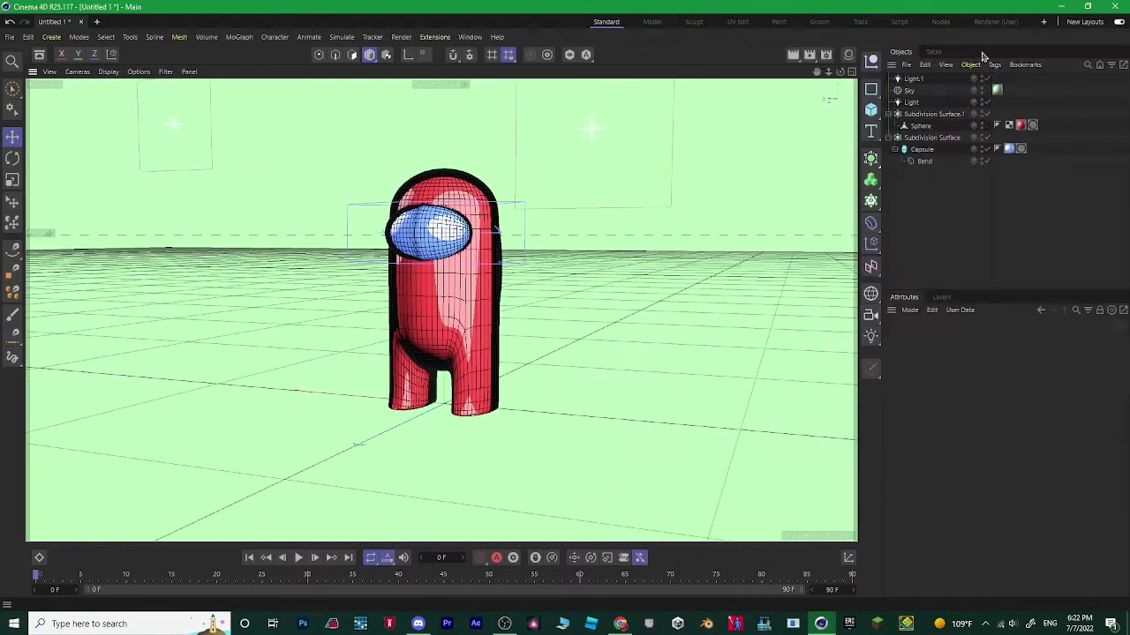
alt+drag(373, 315, 617, 292)
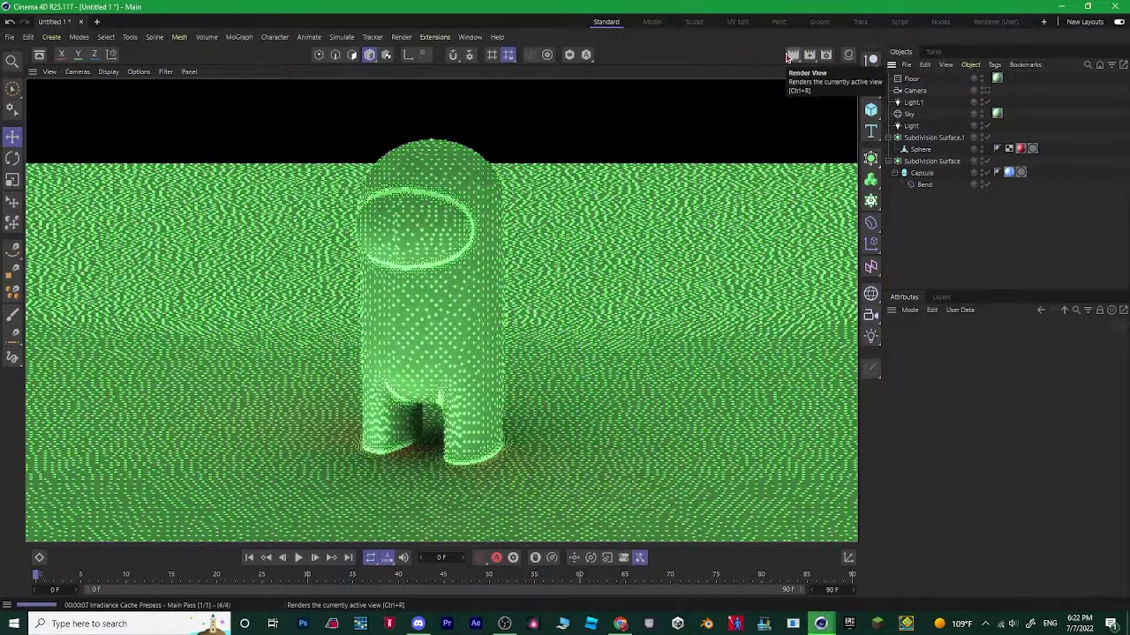
click(810, 55)
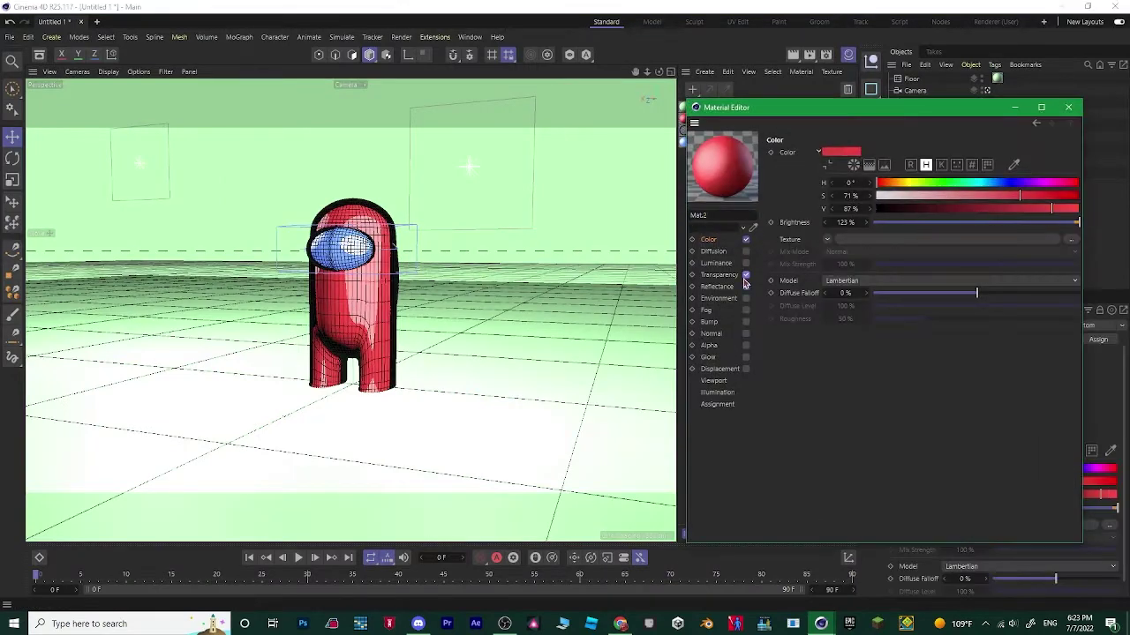
Step: Enable Reflectance on the red body material and render the final scene
click(746, 286)
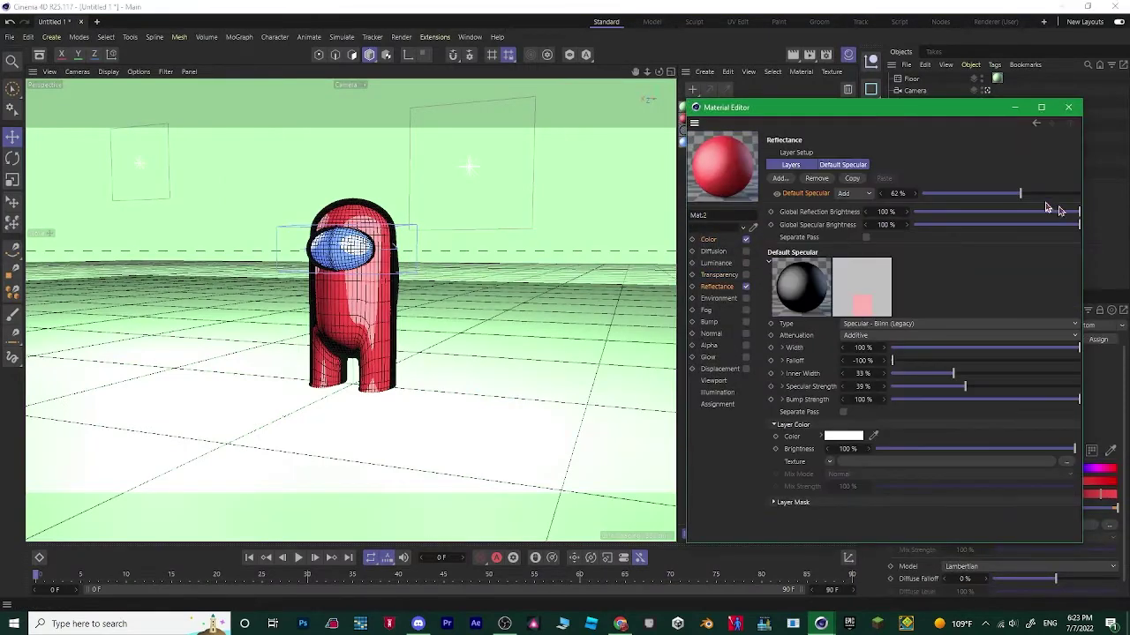
click(1068, 108)
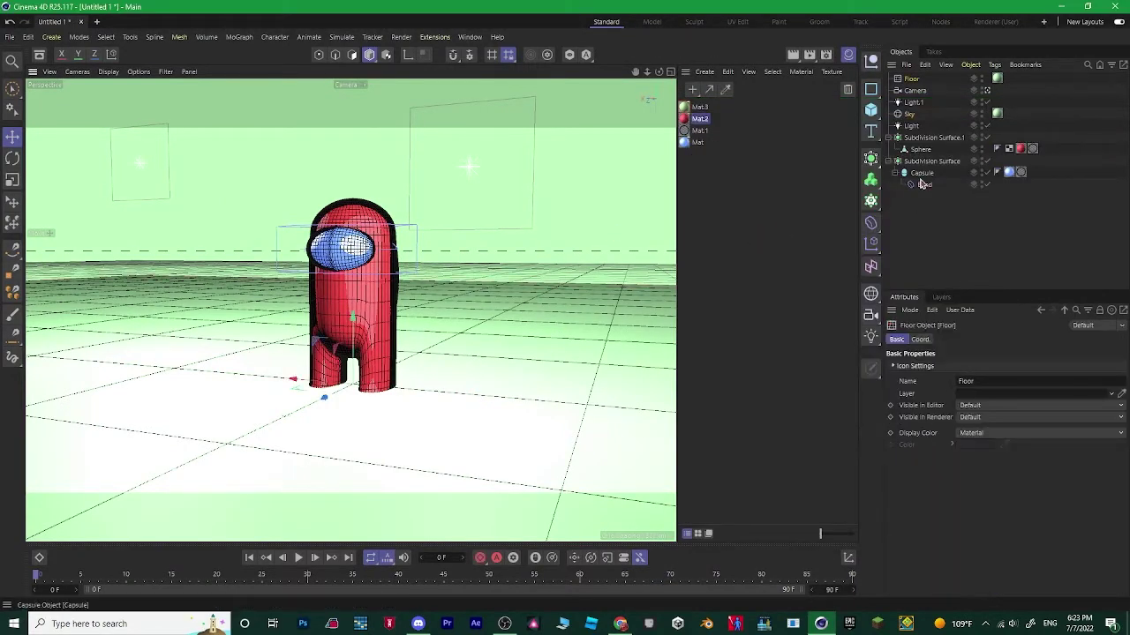
alt+drag(323, 383, 380, 220)
scroll(350, 309, up, 5)
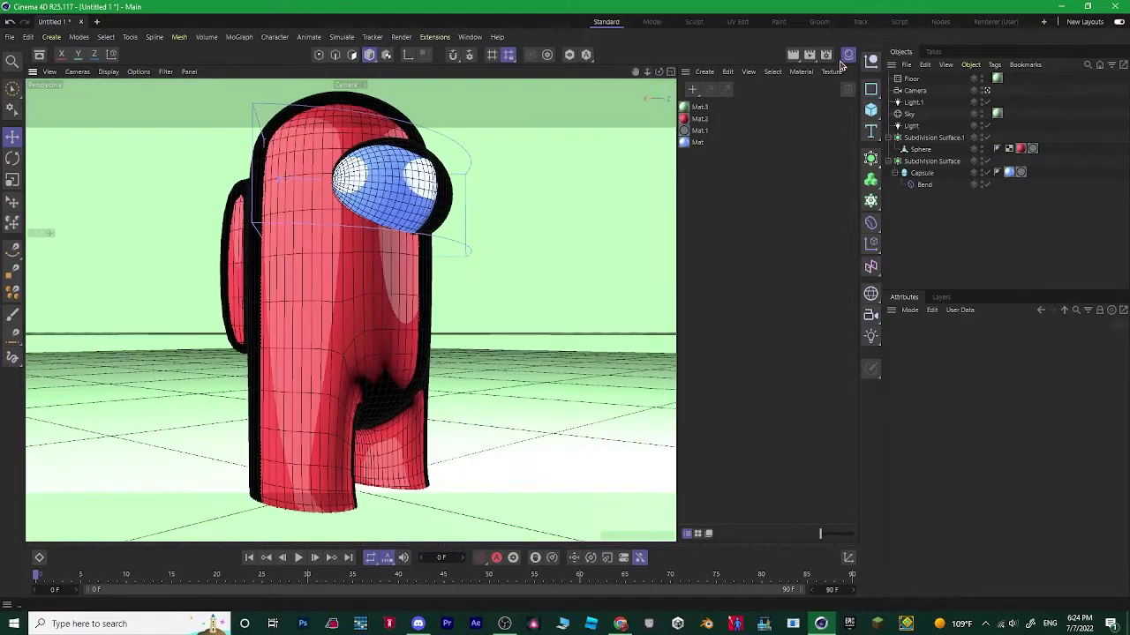
click(846, 57)
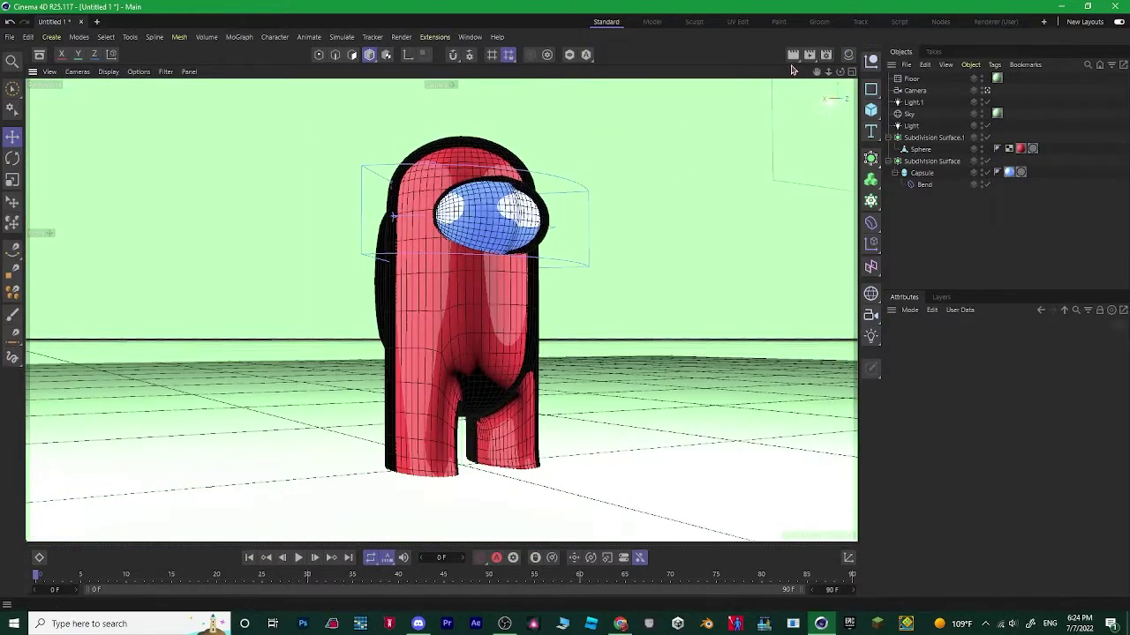